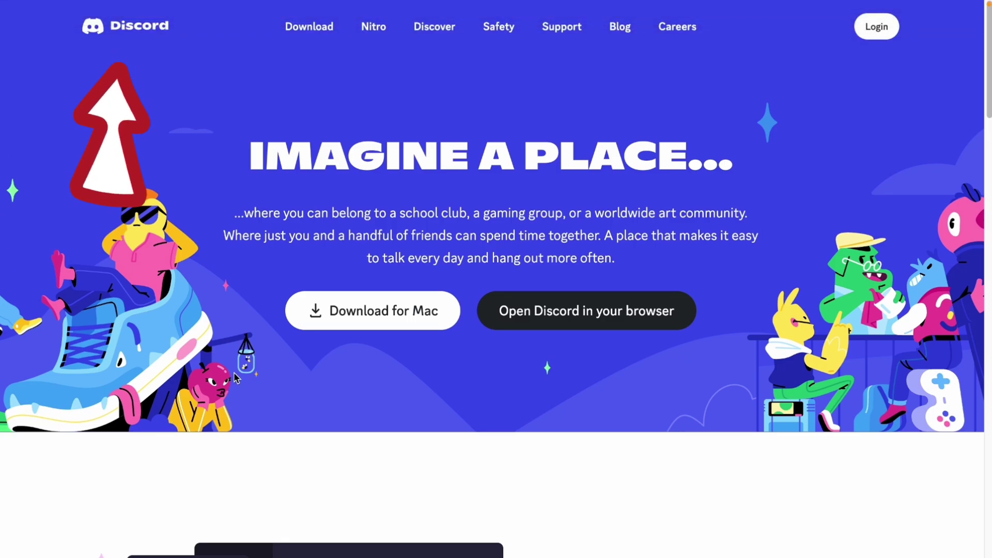
- Open the Discord login page, view the Register form, then return to the login form
scroll(252, 356, "down", 5)
scroll(252, 357, "up", 5)
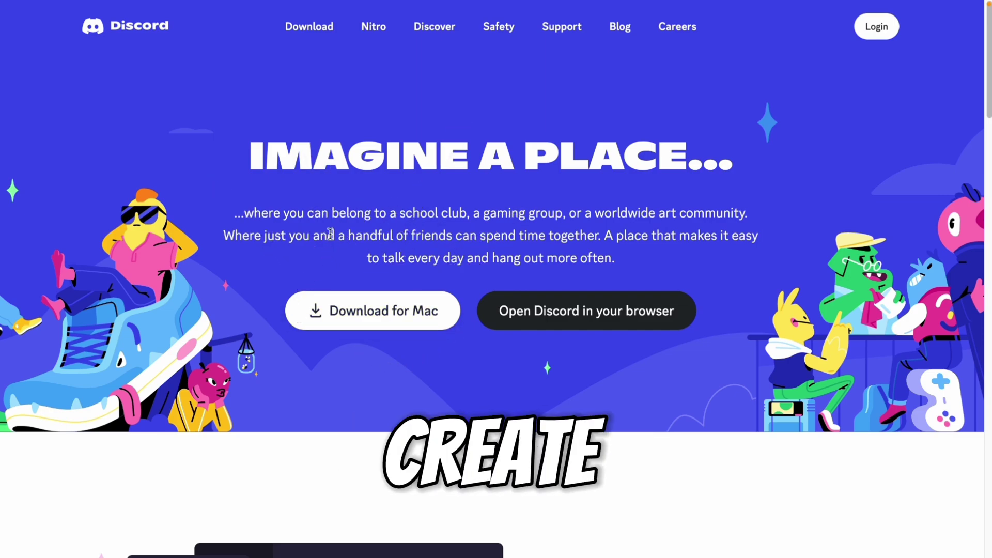
left_click(886, 36)
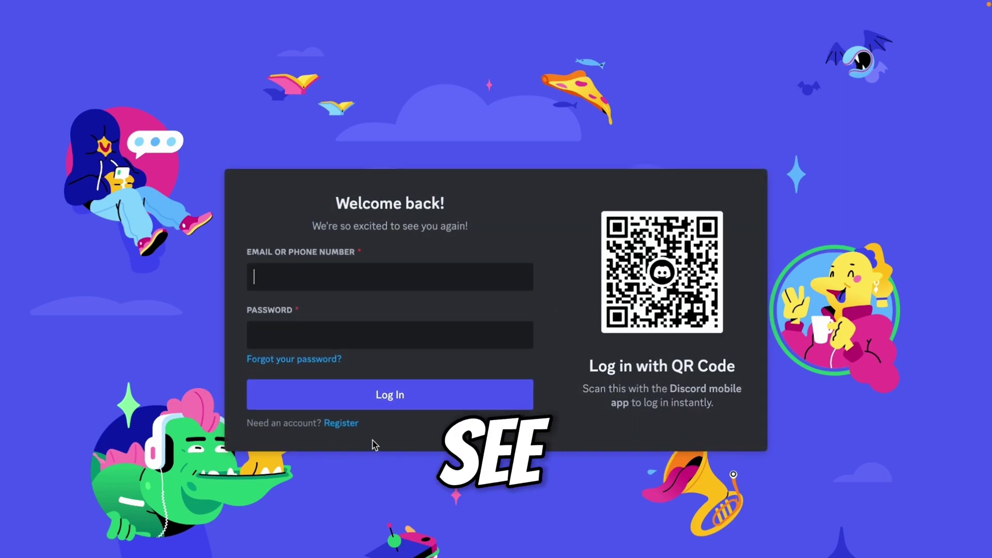
left_click(342, 424)
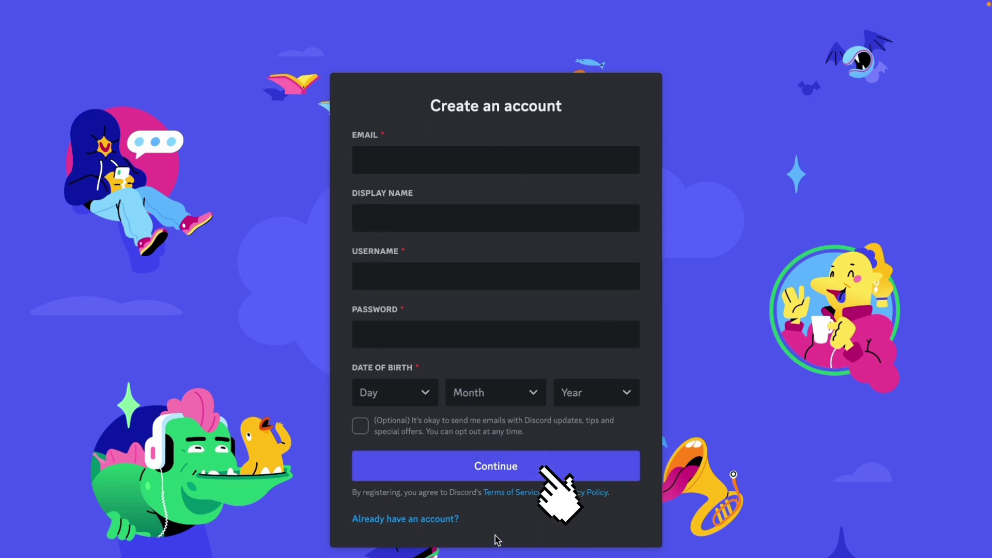
left_click(414, 521)
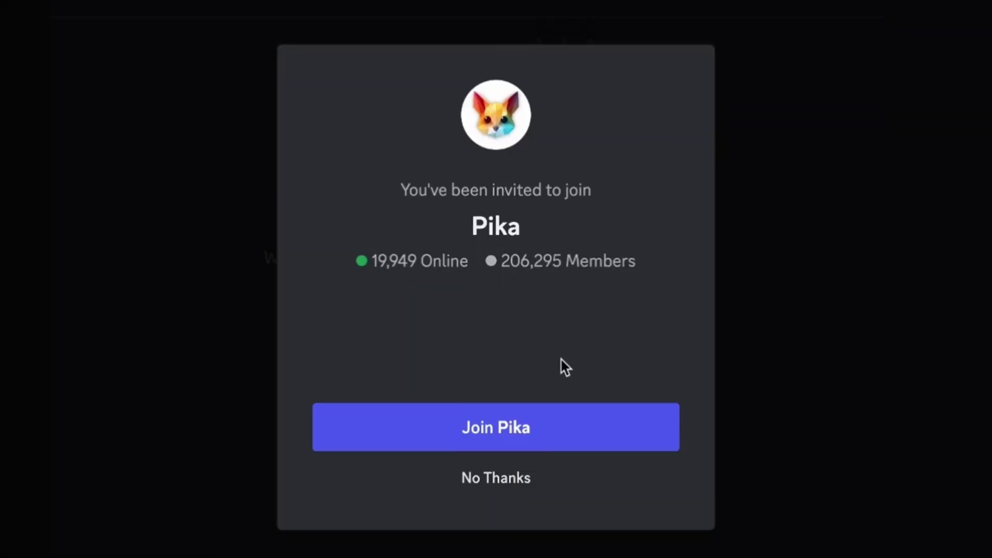
- Join the Pika server, skip the three onboarding questions and agree to the rules
left_click(479, 444)
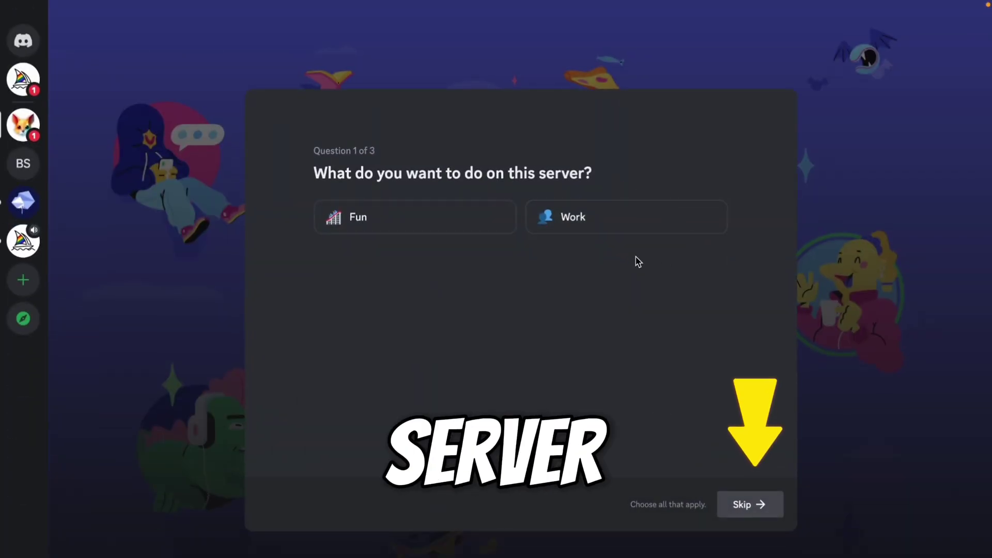
left_click(756, 509)
left_click(754, 516)
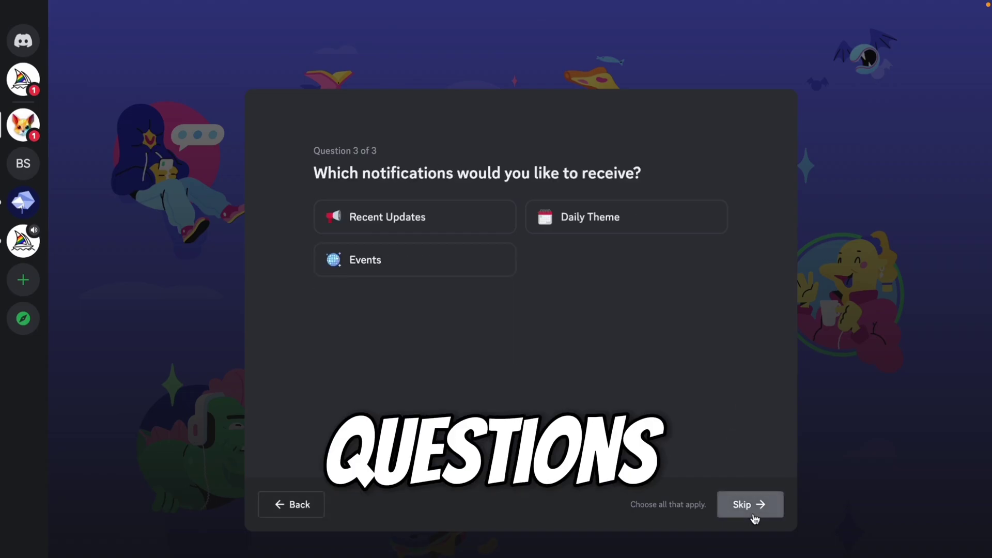
left_click(765, 505)
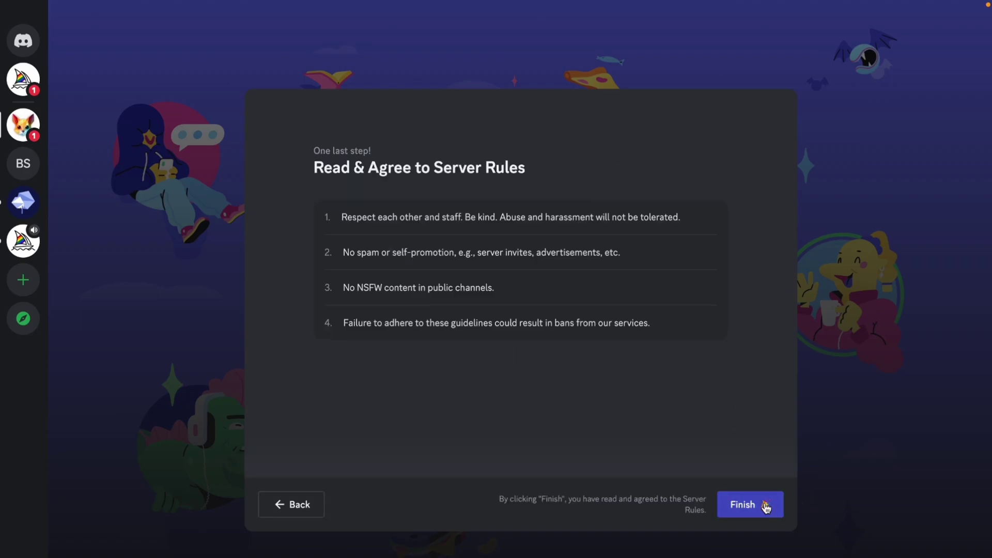
left_click(764, 504)
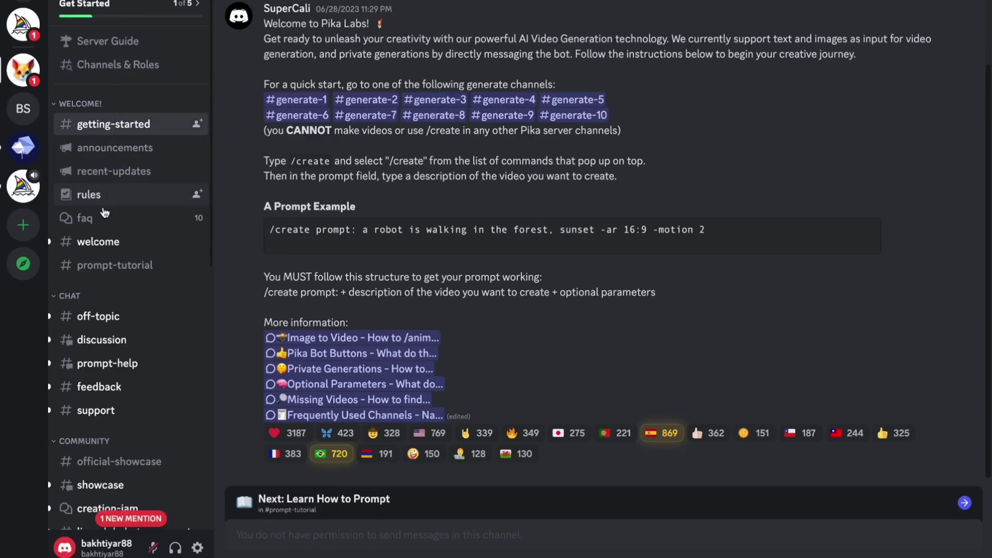
- Browse the prompt-tutorial and faq channels, then read the #rules Community Guidelines
mouse_move(103, 217)
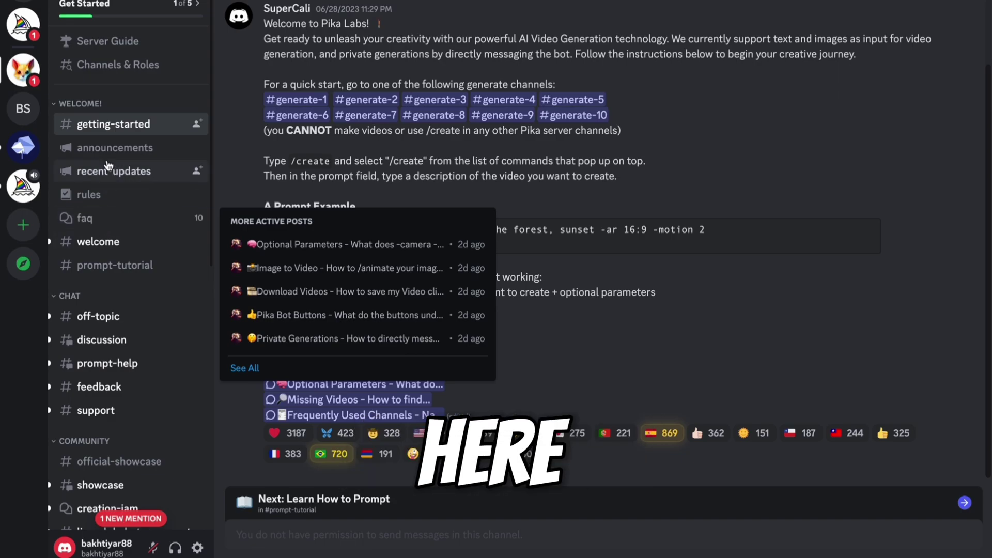
left_click(114, 264)
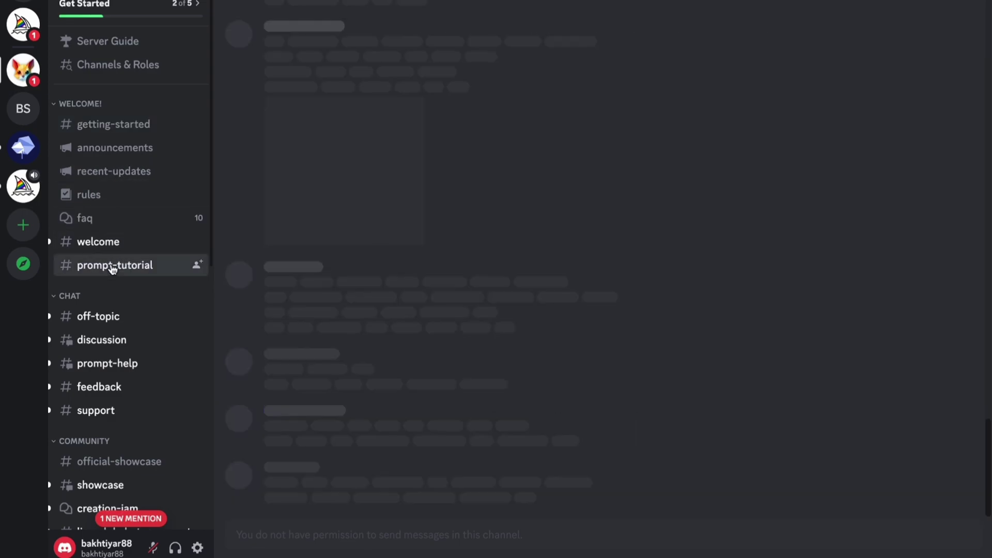
left_click(128, 221)
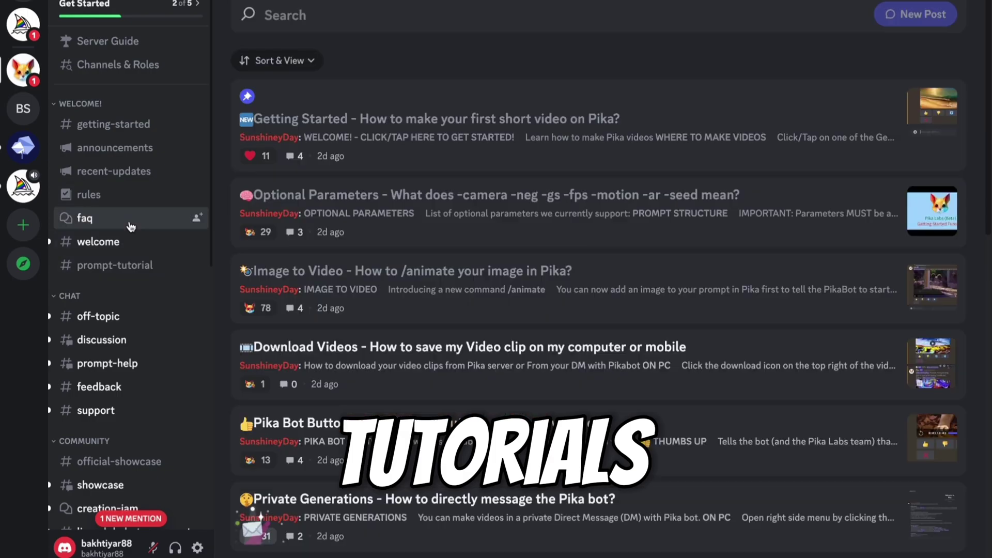
mouse_move(131, 226)
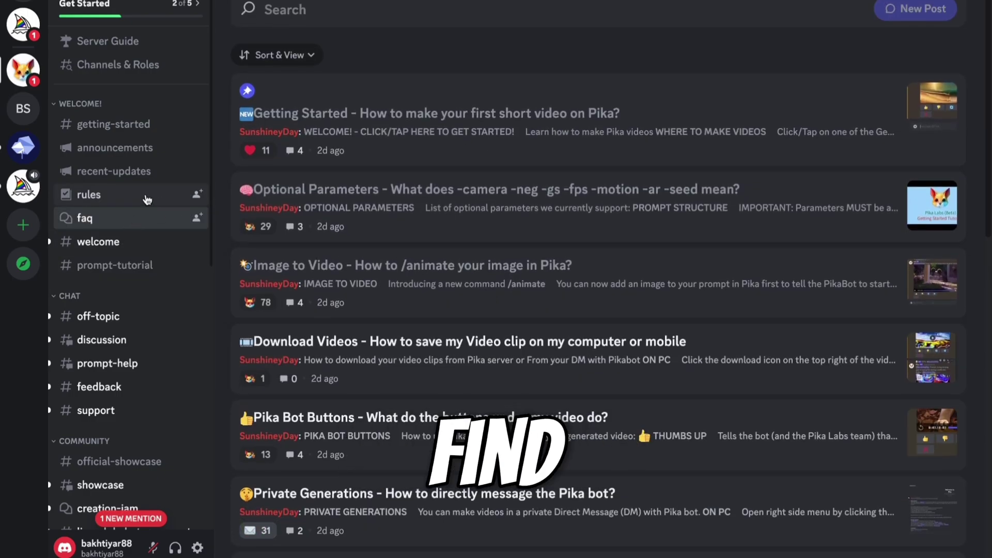
left_click(148, 200)
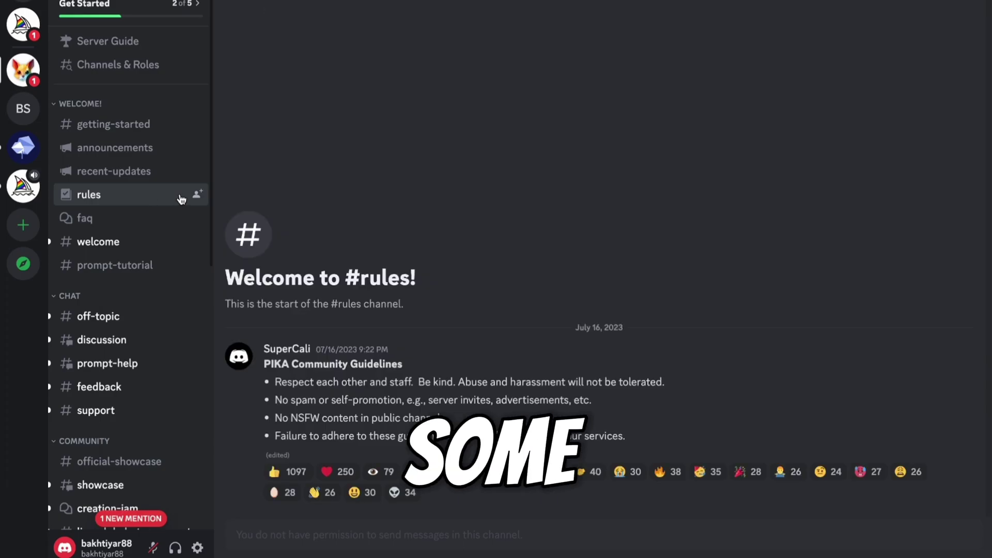
scroll(176, 217, "down", 8)
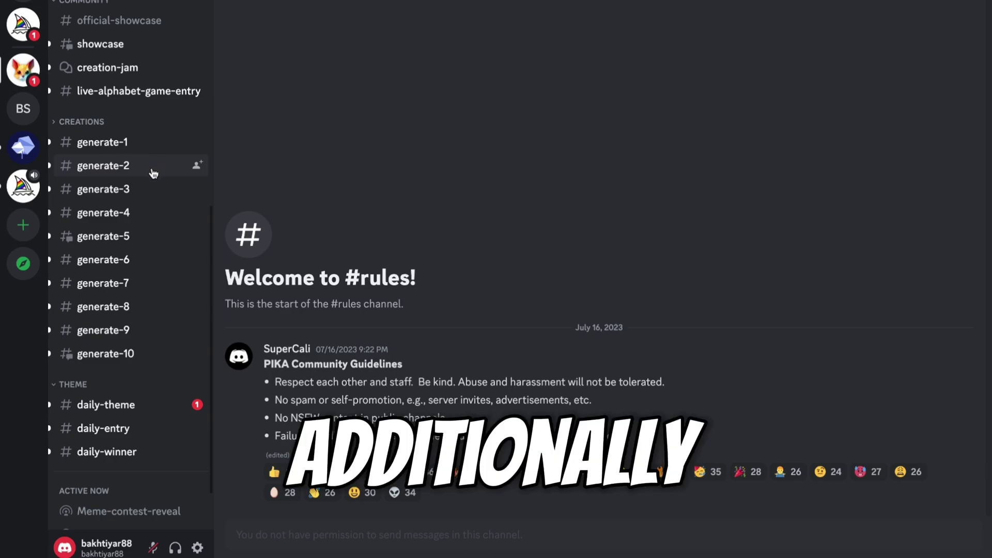
- Open #generate-1 and scroll back through the Pika bot's earlier video posts
left_click(140, 150)
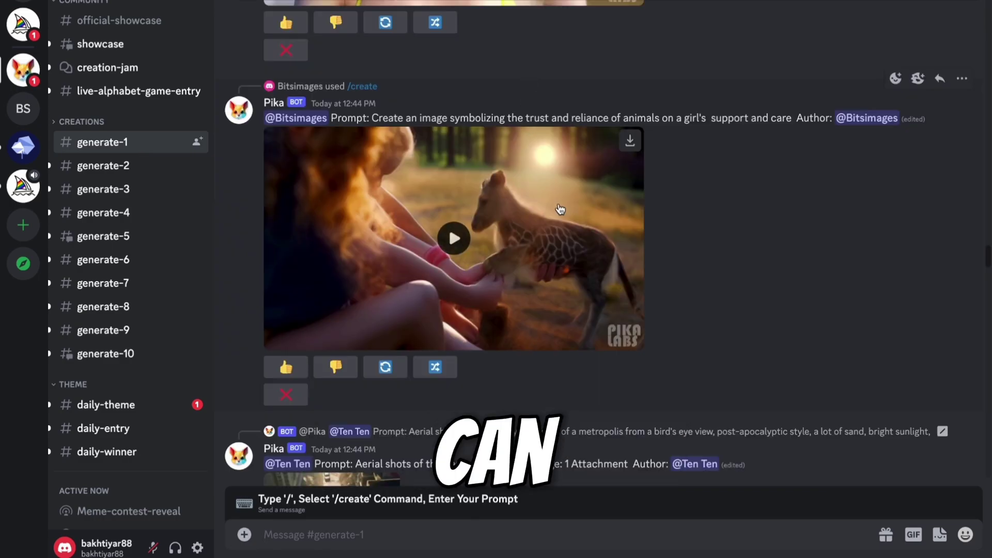
scroll(560, 210, "up", 20)
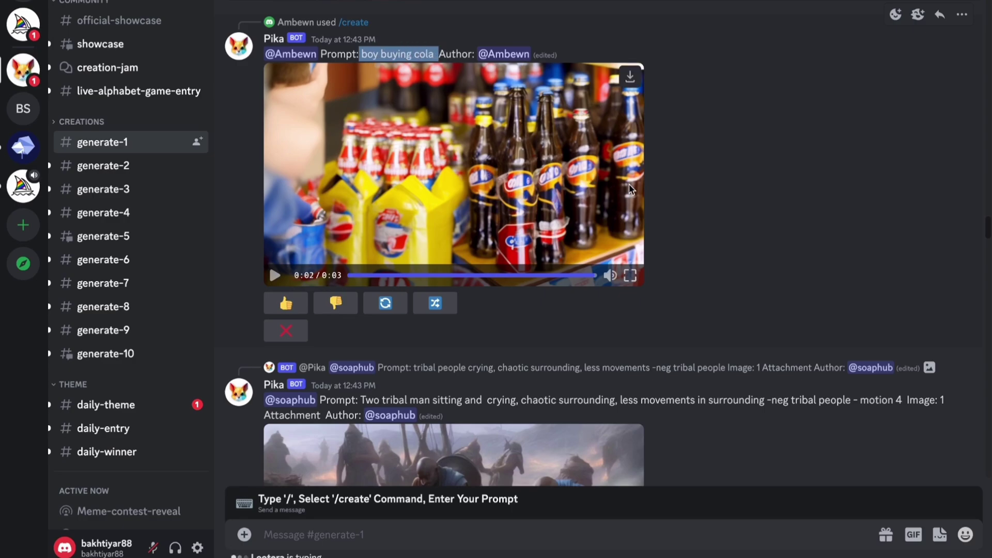
scroll(626, 190, "up", 15)
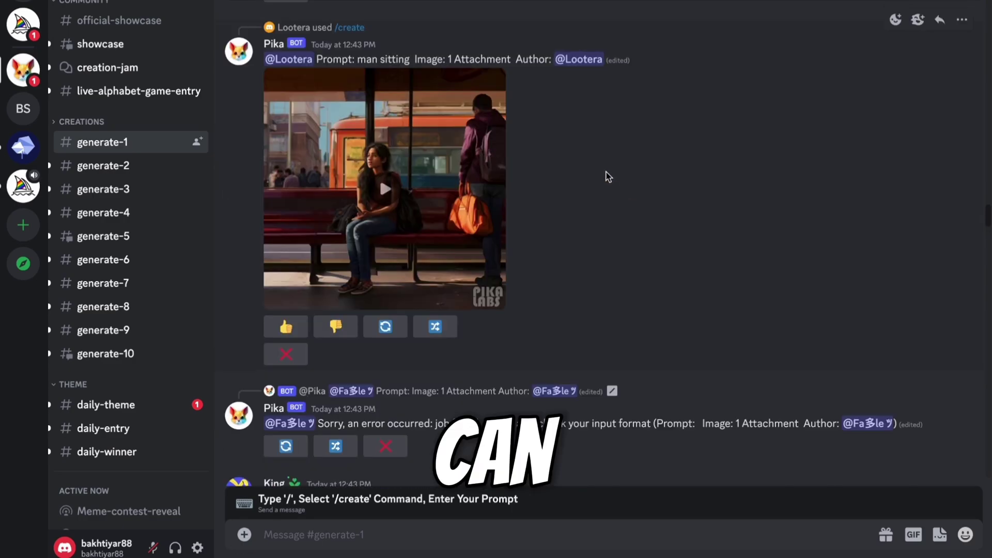
scroll(511, 170, "up", 8)
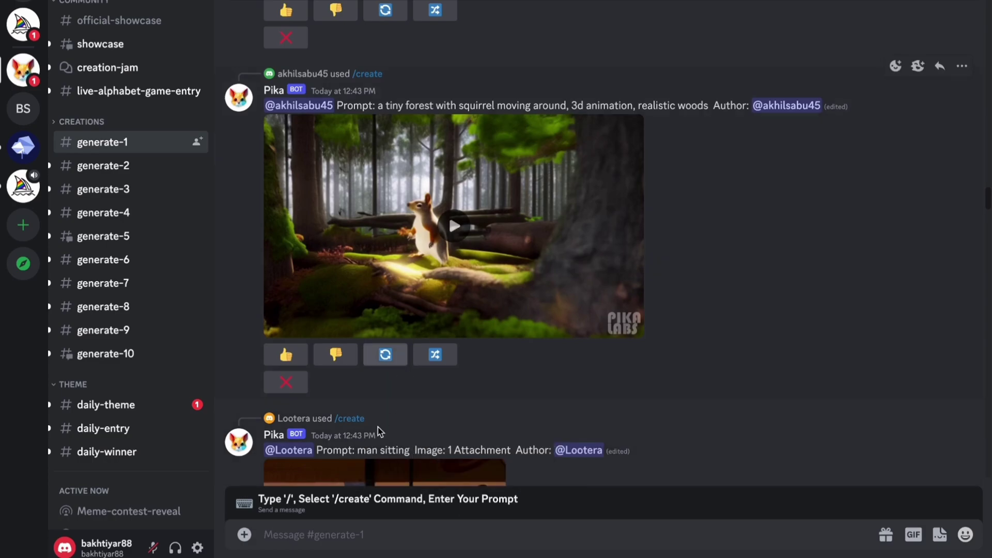
- Send a Pika /create prompt: a cute neon parrot becoming a fire-breathing dragon, fairytale vibe
left_click(326, 535)
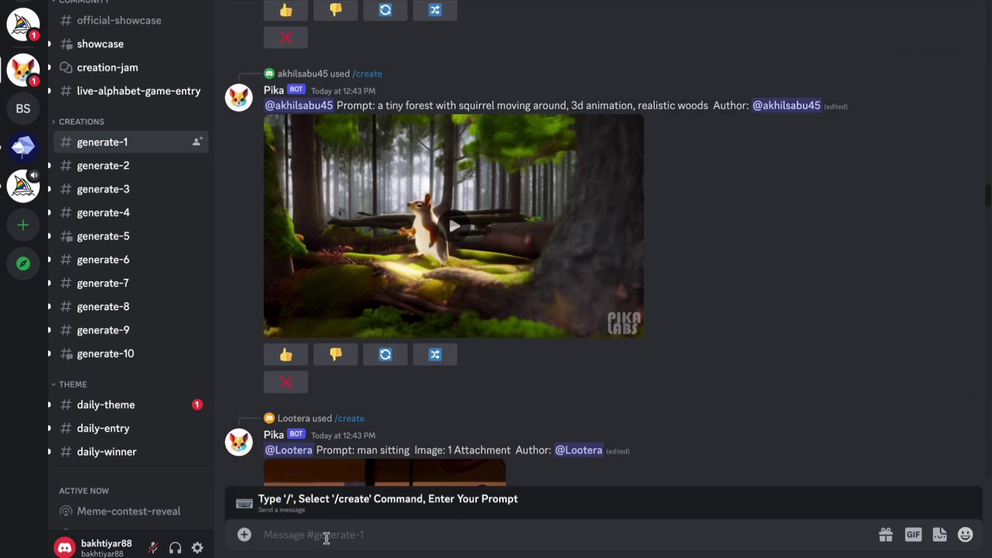
type("/")
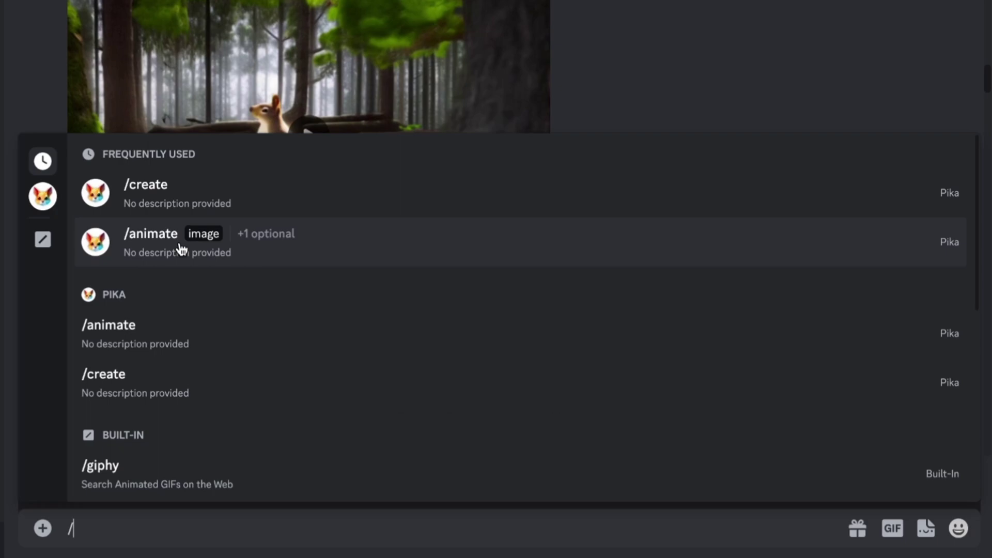
left_click(164, 206)
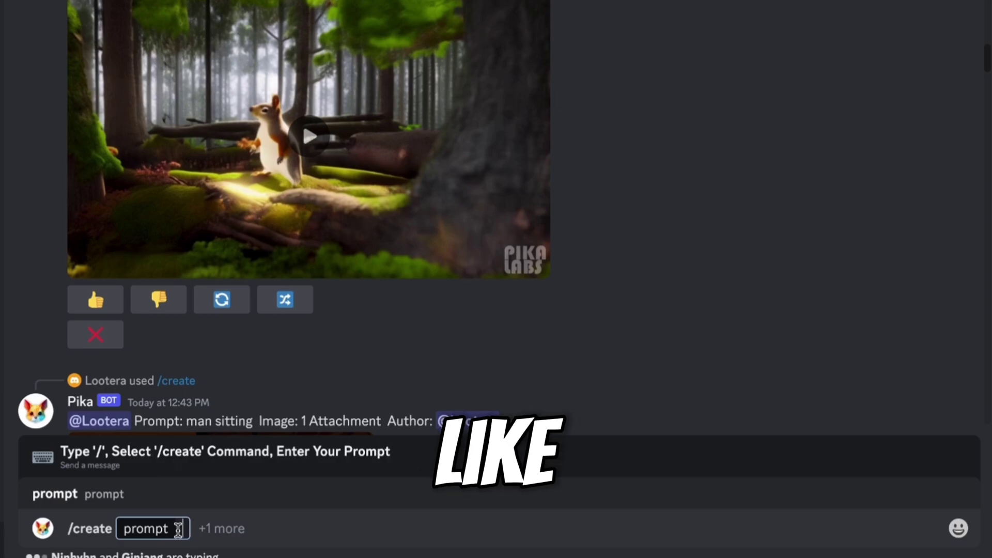
type("a")
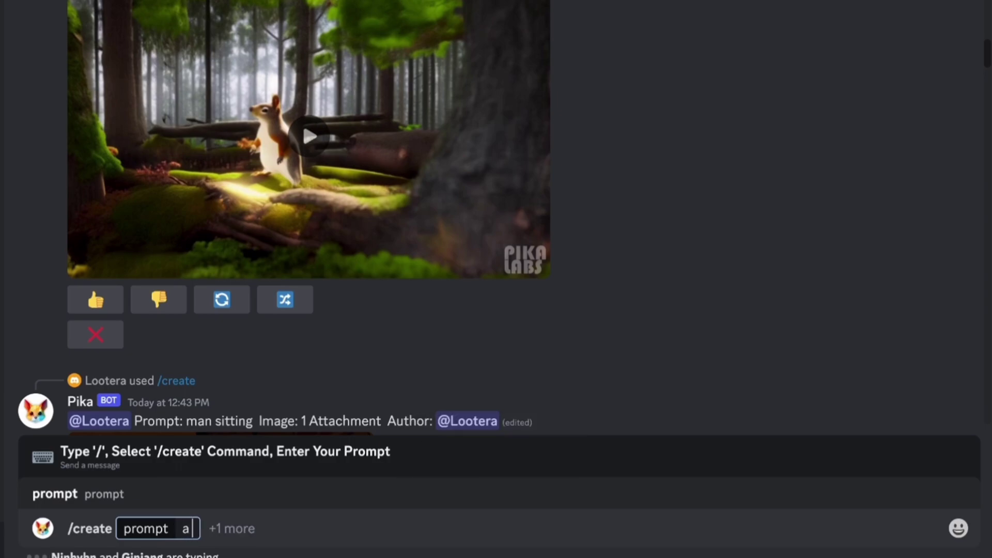
type(" cute parrot with neon colors that transform into a fire-breat")
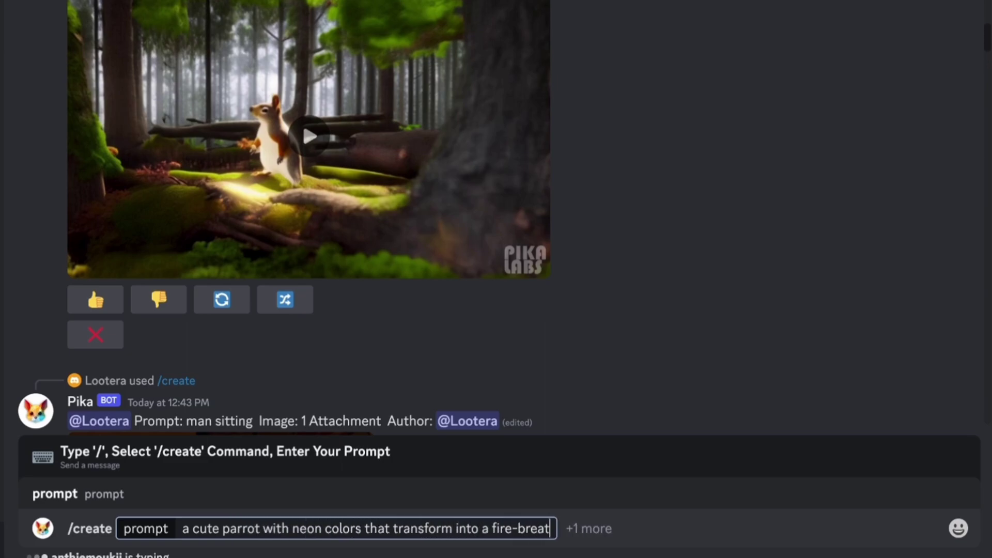
type("hing dragon with a fairytale vibe")
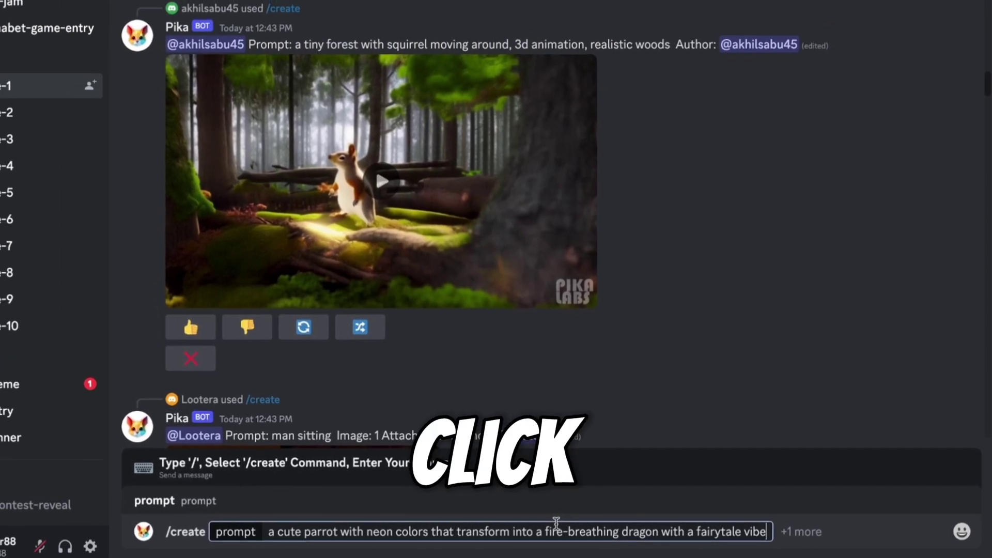
key("Return")
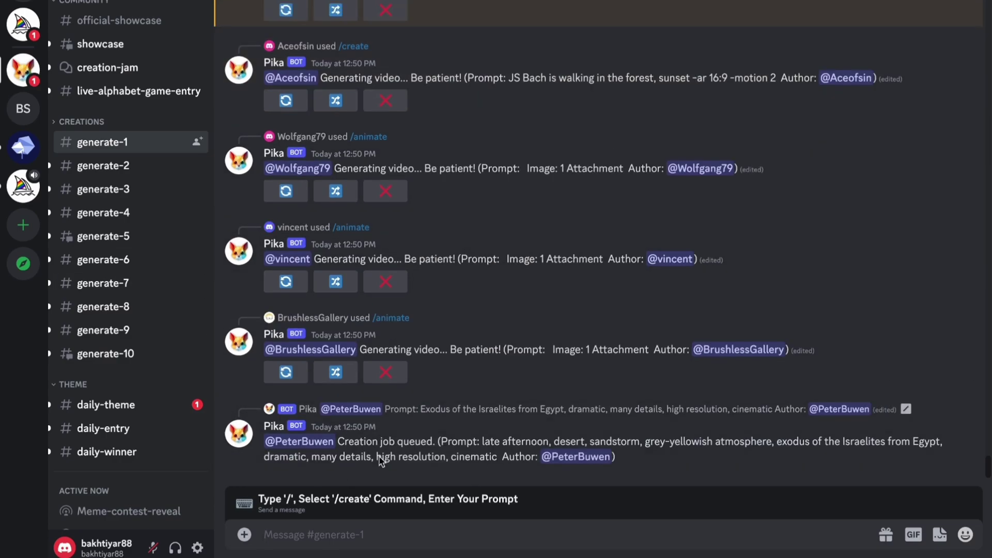
- React with a thumbs-up to Pika's finished neon parrot video
scroll(451, 267, "up", 5)
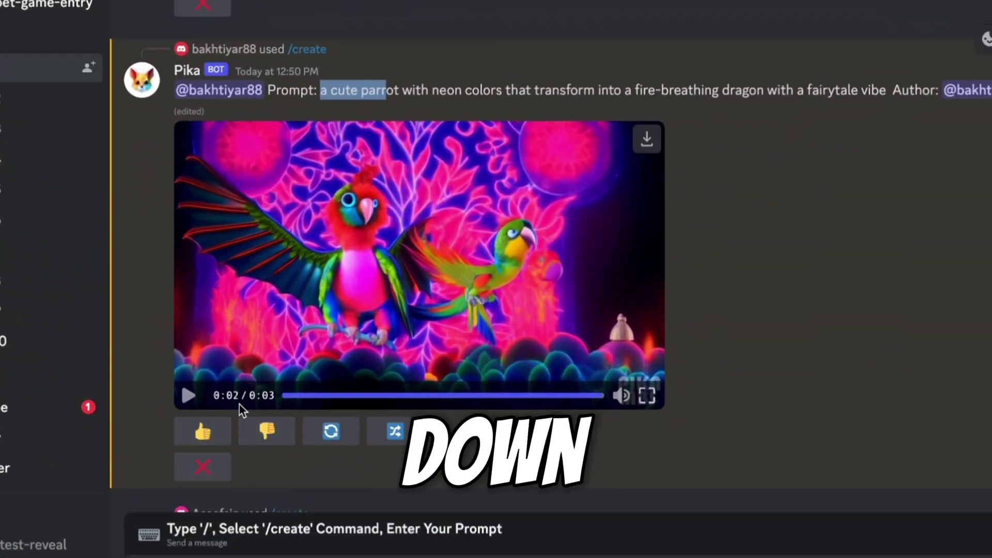
left_click(216, 433)
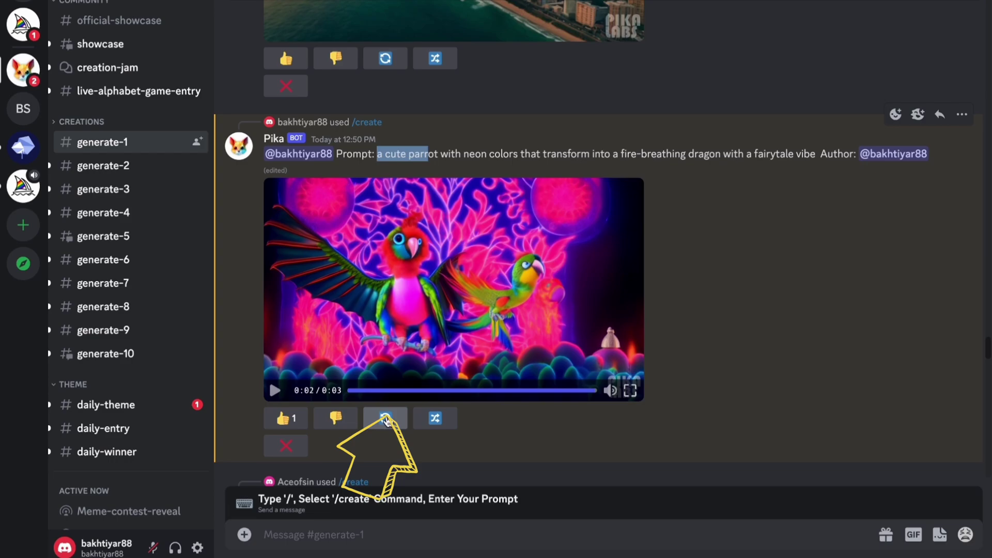
- Regenerate the neon parrot video and submit a variation with prompt 'parrot flying in cartoon style'
left_click(347, 424)
scroll(452, 413, "up", 20)
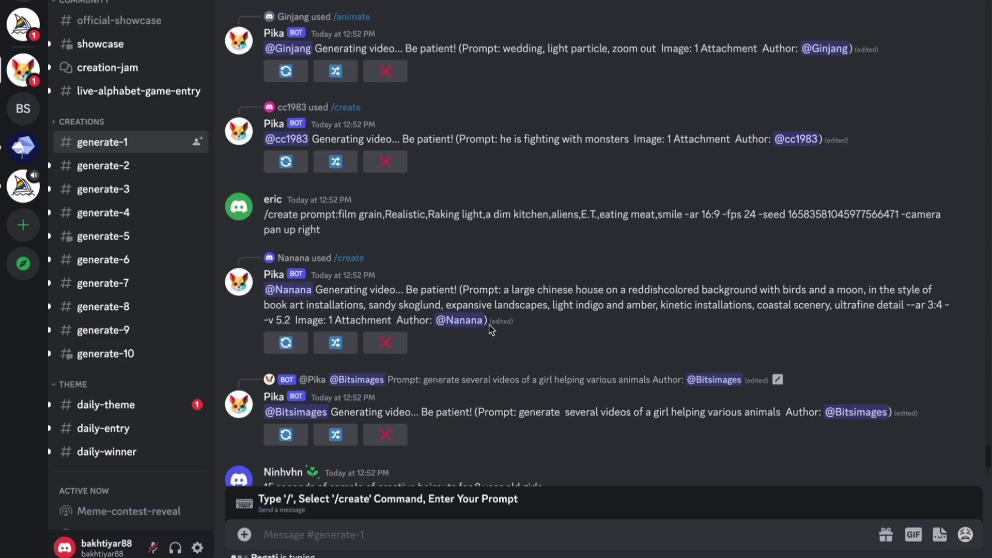
scroll(506, 278, "up", 20)
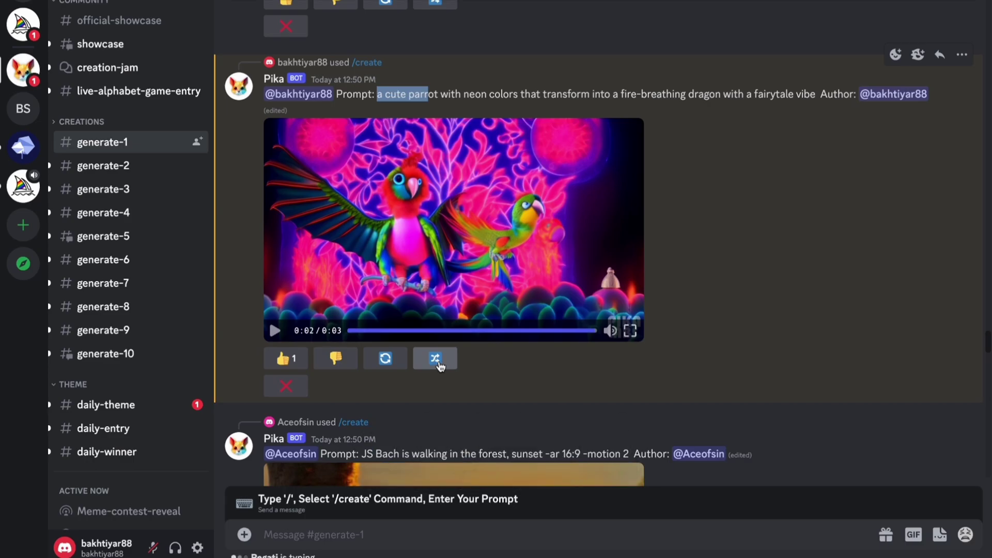
left_click(439, 364)
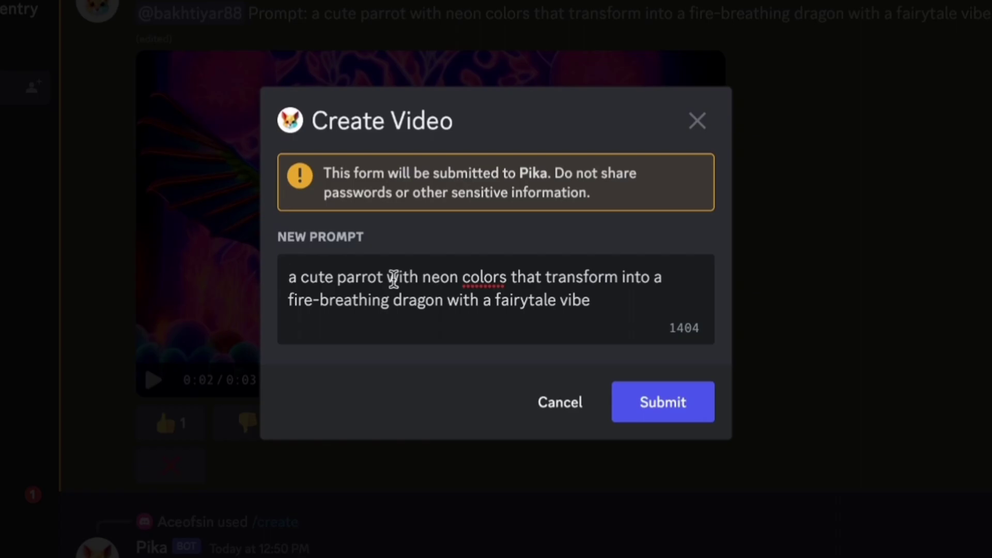
left_click_drag(386, 277, 591, 301)
type("flying in the cartoon s")
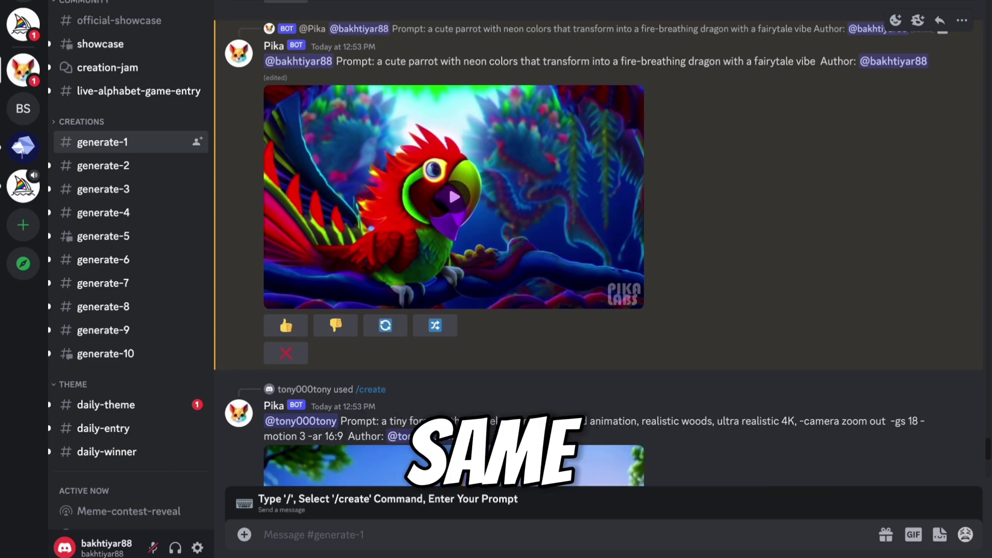
- Play the regenerated parrot video, then watch the cartoon-style parrot video full screen
left_click(450, 195)
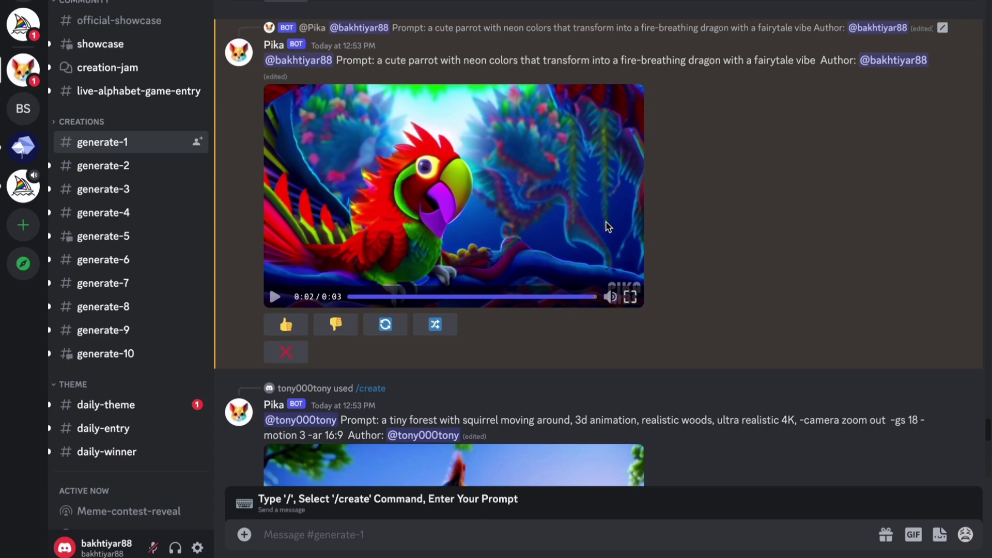
scroll(619, 204, "down", 5)
scroll(619, 199, "down", 15)
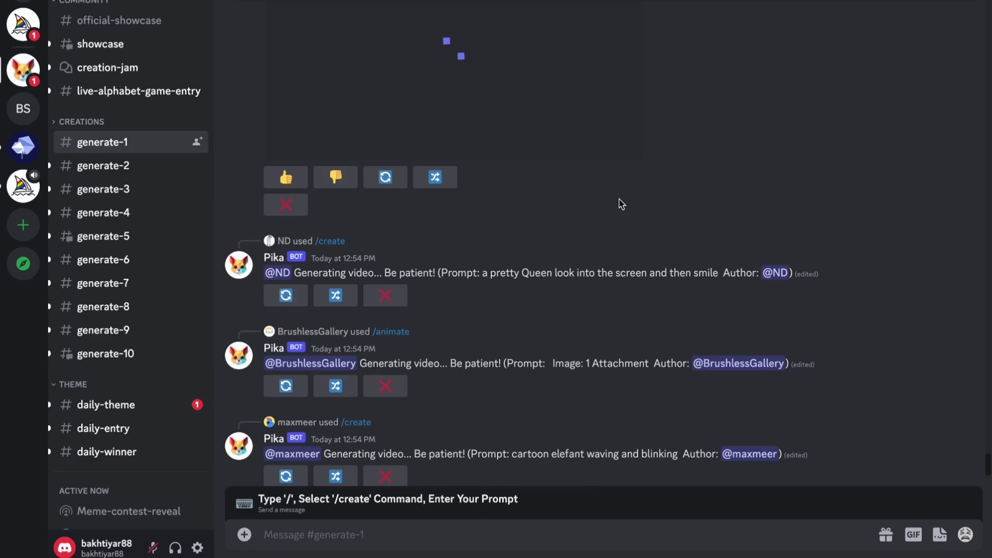
scroll(619, 200, "up", 10)
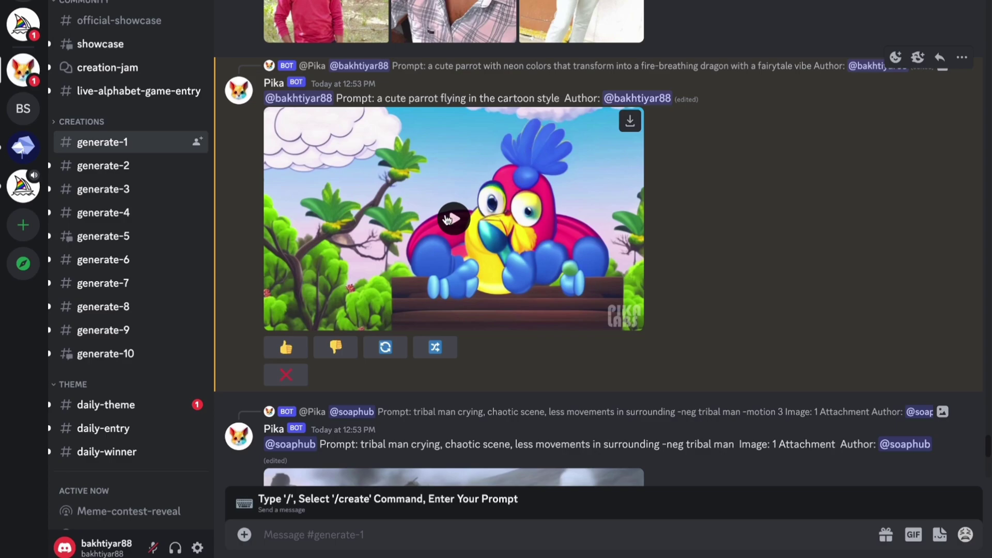
left_click(448, 218)
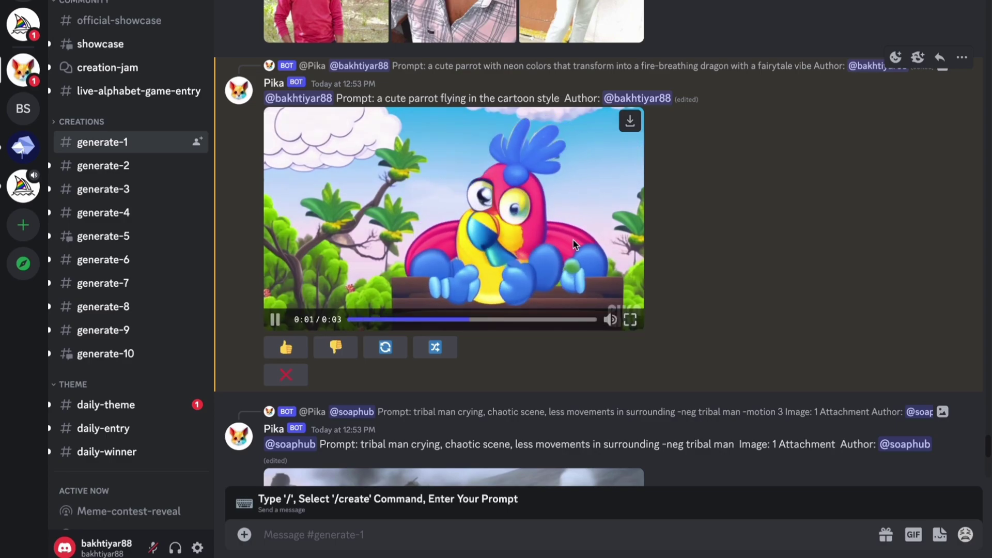
left_click(631, 320)
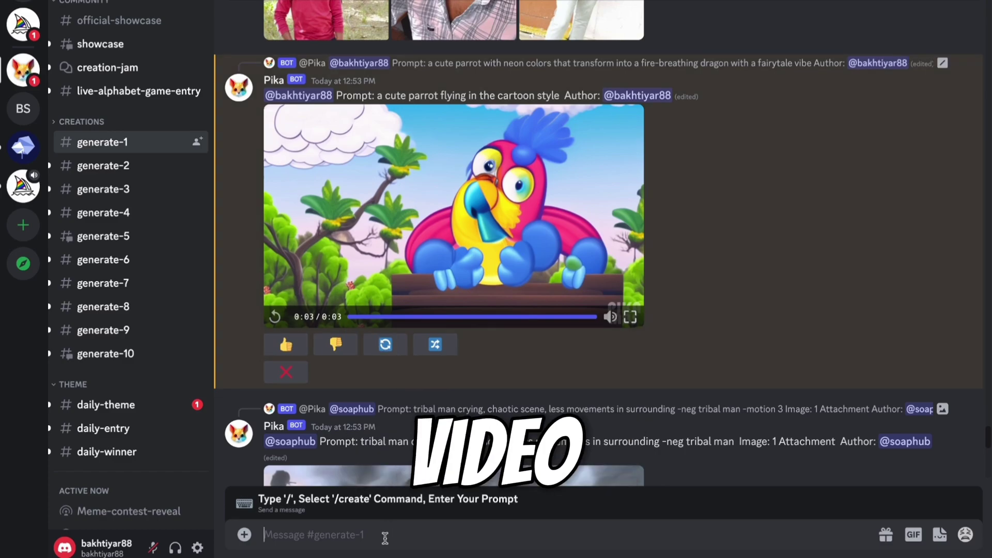
- Start a new /create request with the prompt beginning 'peaceful'
type("/")
key("Return")
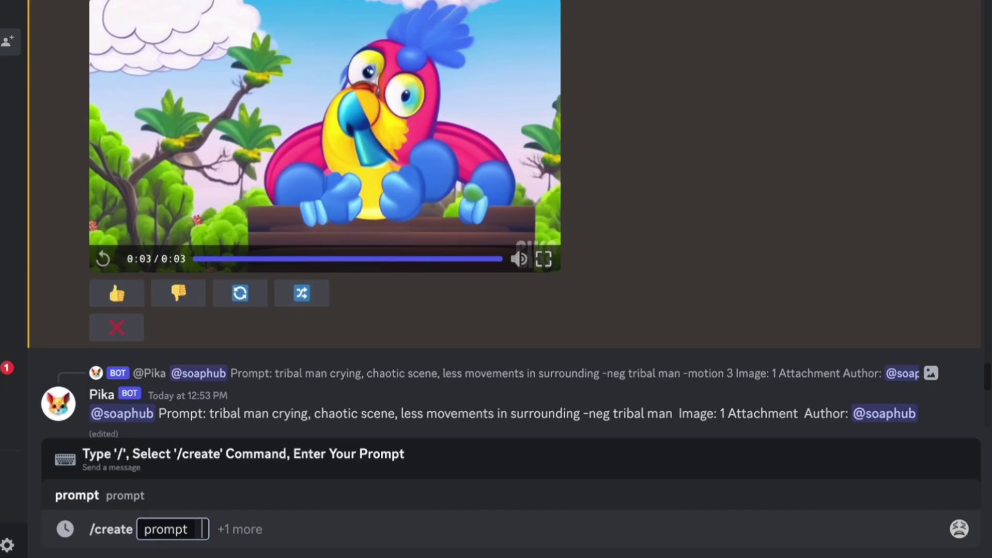
type("peaceful village")
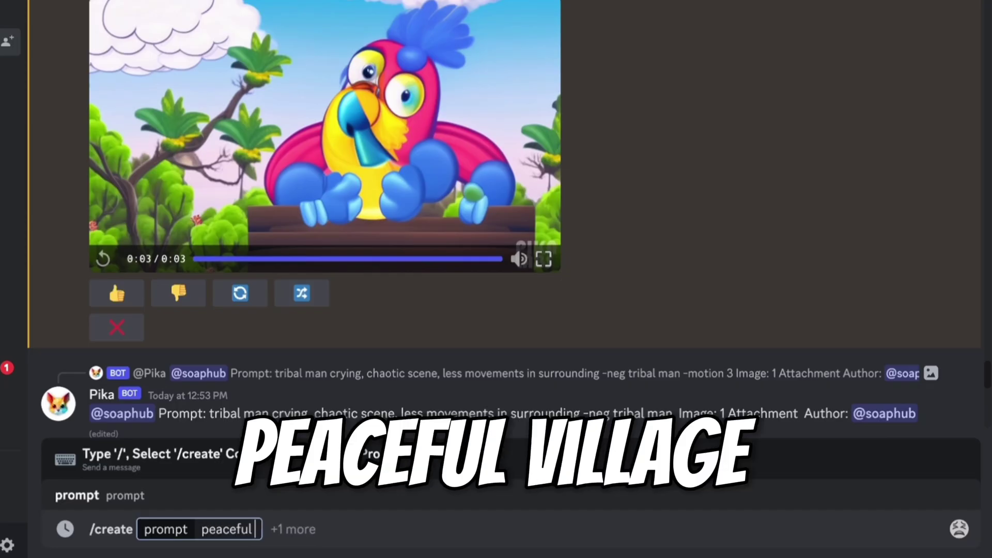
- Send the peaceful village /create request to Pika
key("Return")
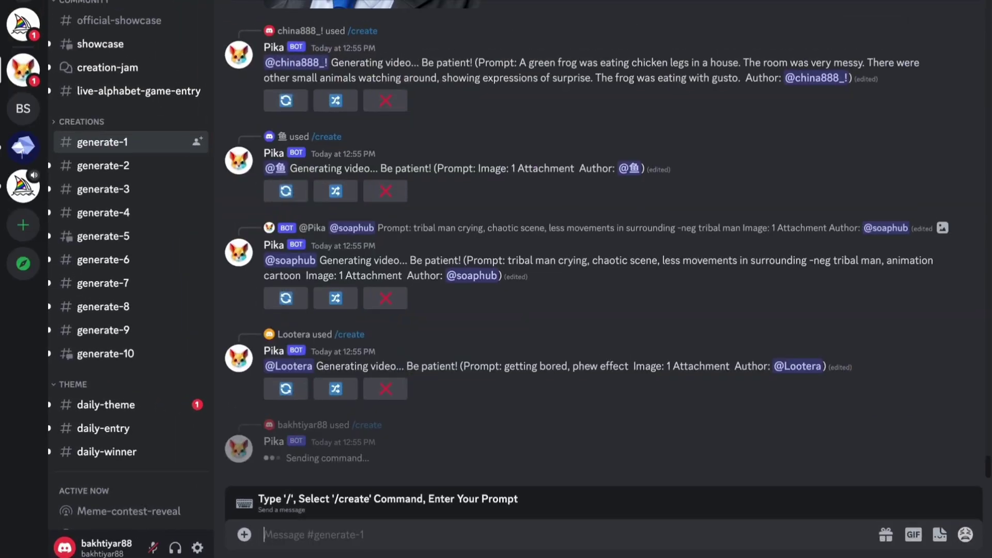
type("/create")
key("Return")
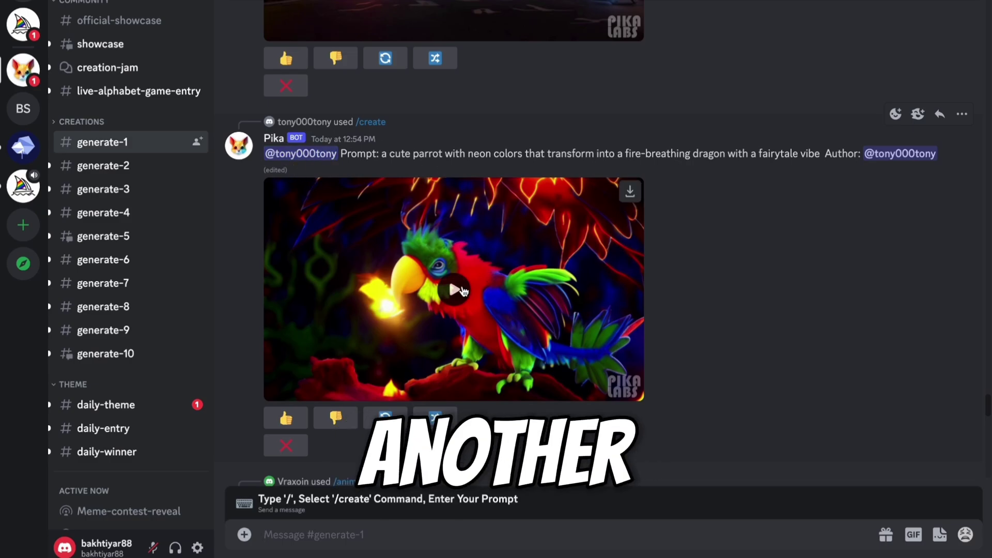
- Watch another user's neon parrot video full screen from the start, then scroll to the village result
left_click(452, 277)
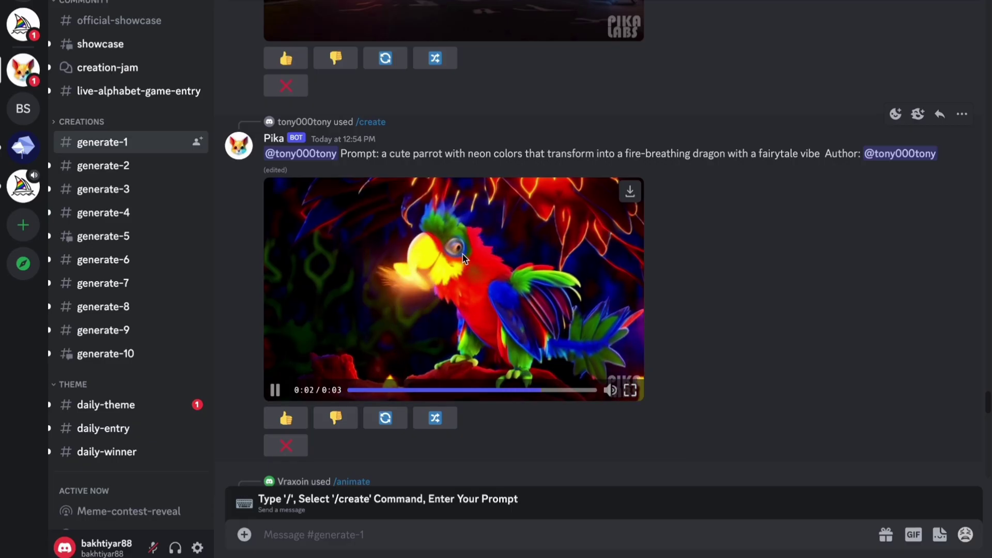
double_click(463, 254)
left_click(9, 554)
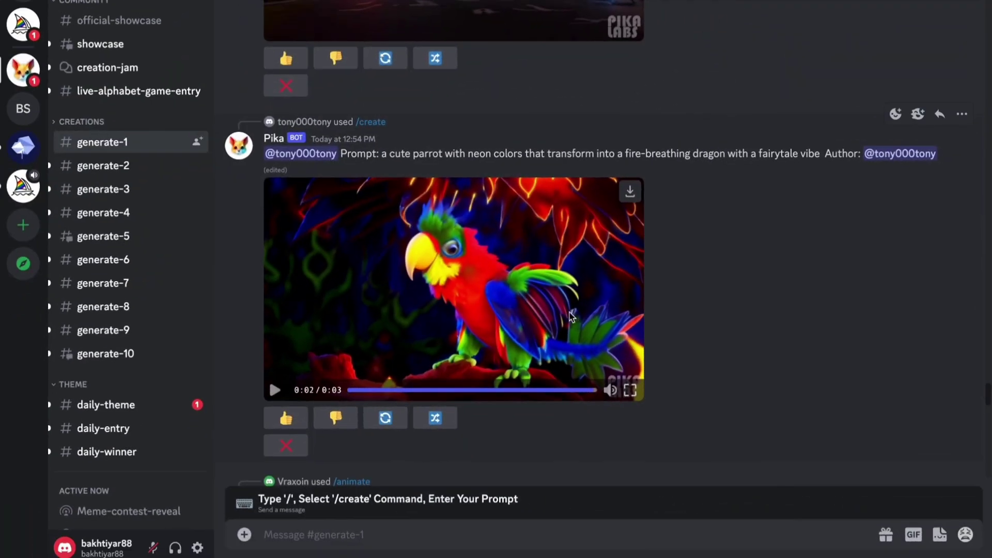
scroll(576, 310, "down", 15)
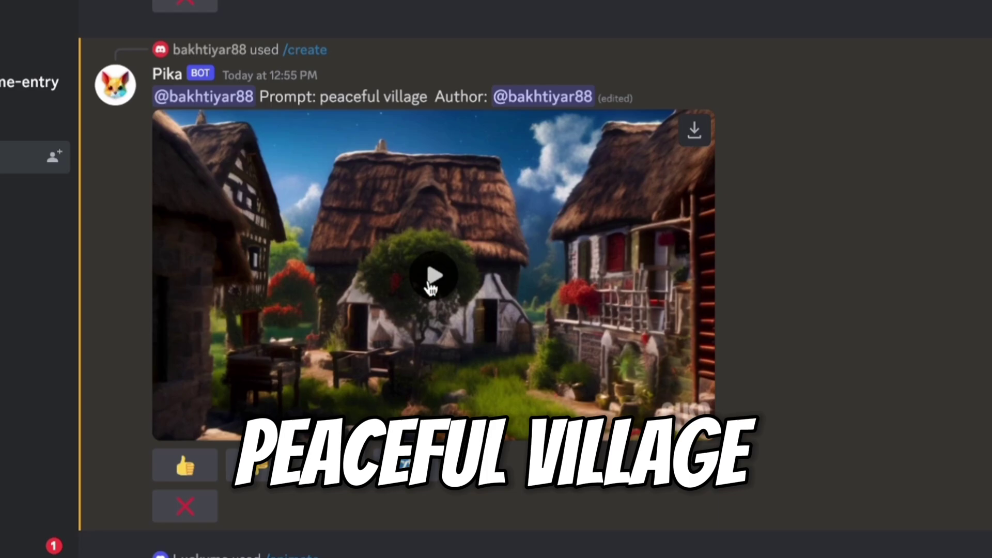
- Play Pika's peaceful village video in full screen
left_click(432, 286)
left_click(695, 421)
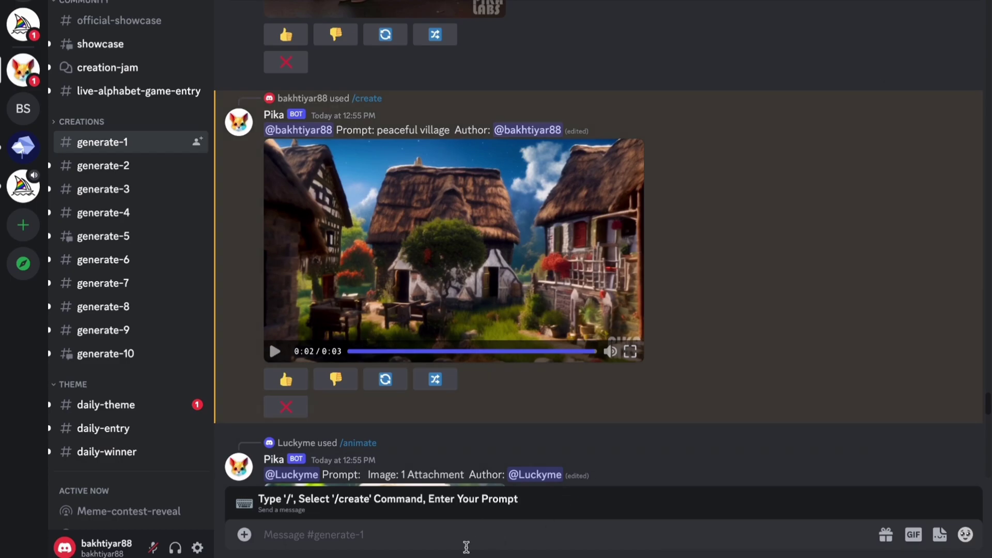
- Send Pika an /animate request with the straw-hat woman portrait from Downloads attached
type("/")
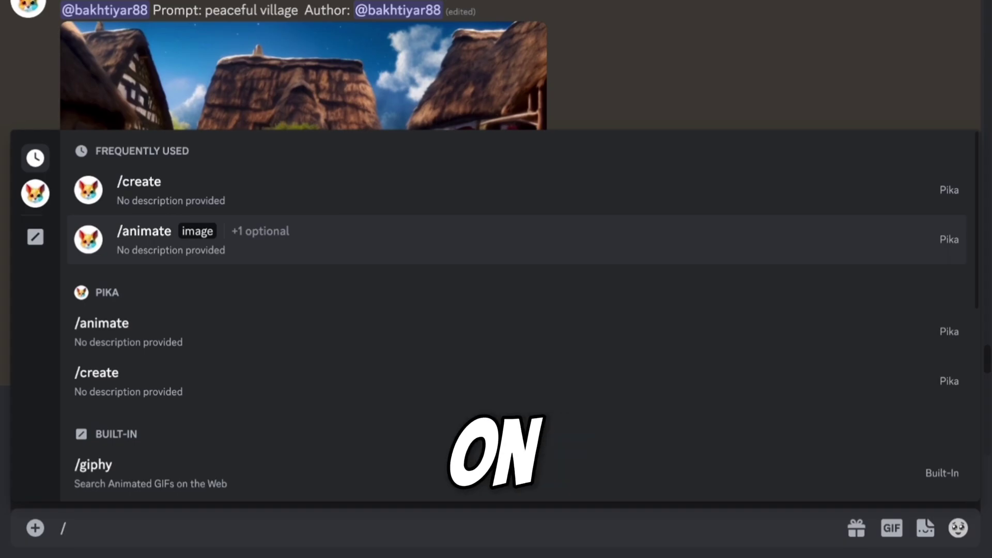
key("Return")
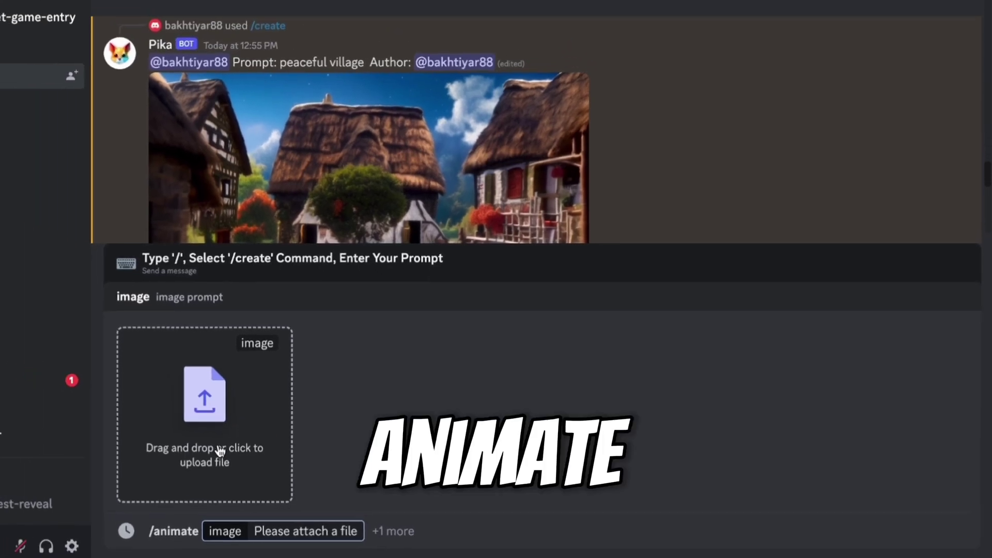
left_click(138, 443)
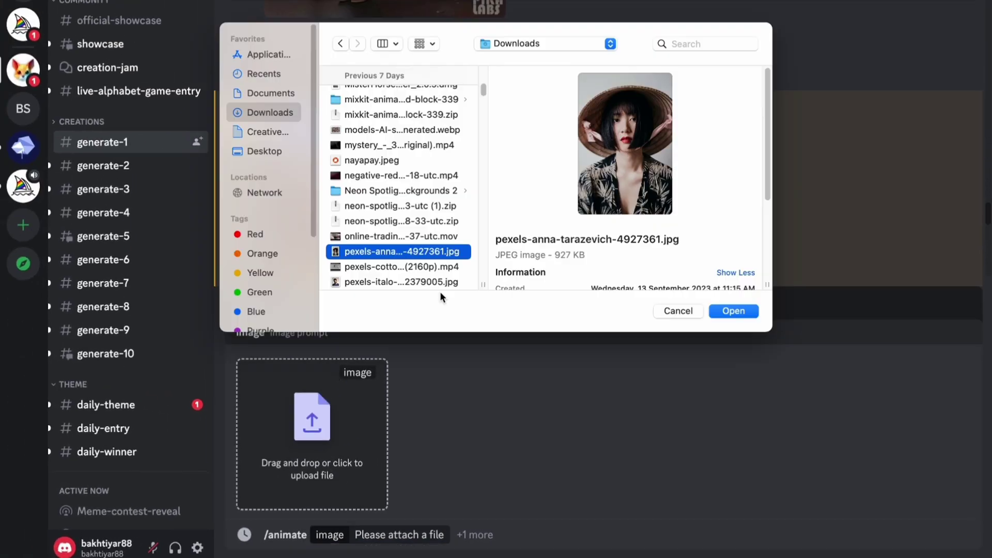
double_click(427, 254)
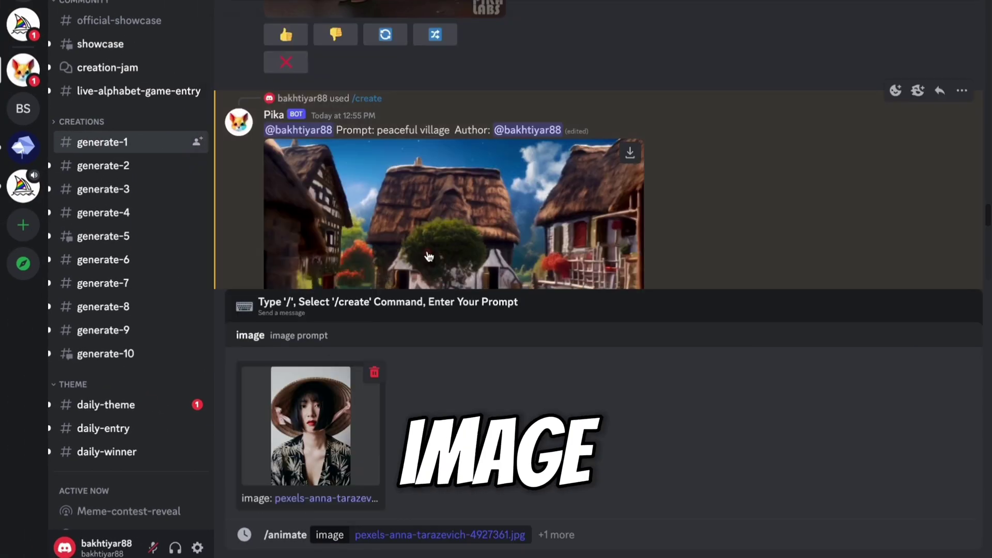
left_click(610, 535)
key("Return")
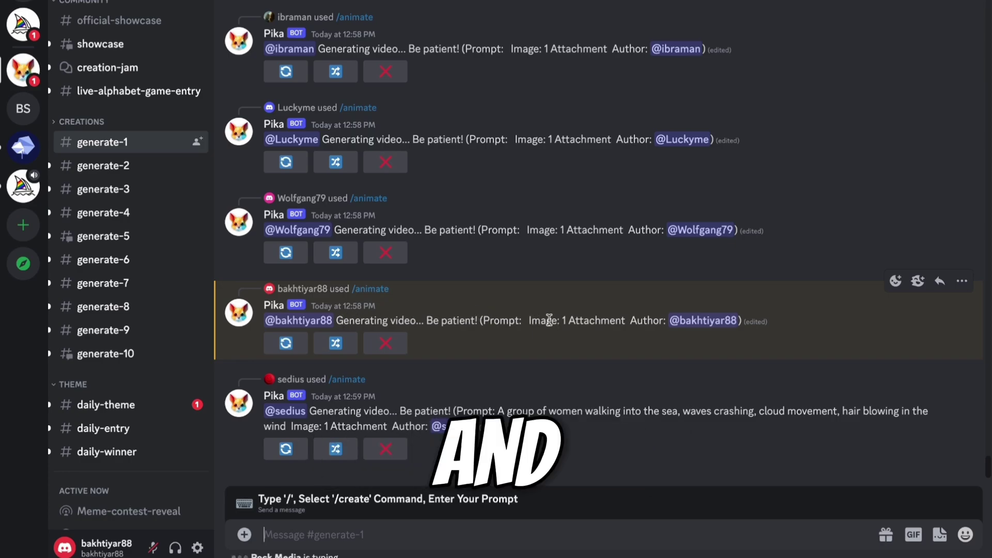
- Play Pika's finished animated video of the woman in the straw hat
left_click_drag(529, 320, 653, 322)
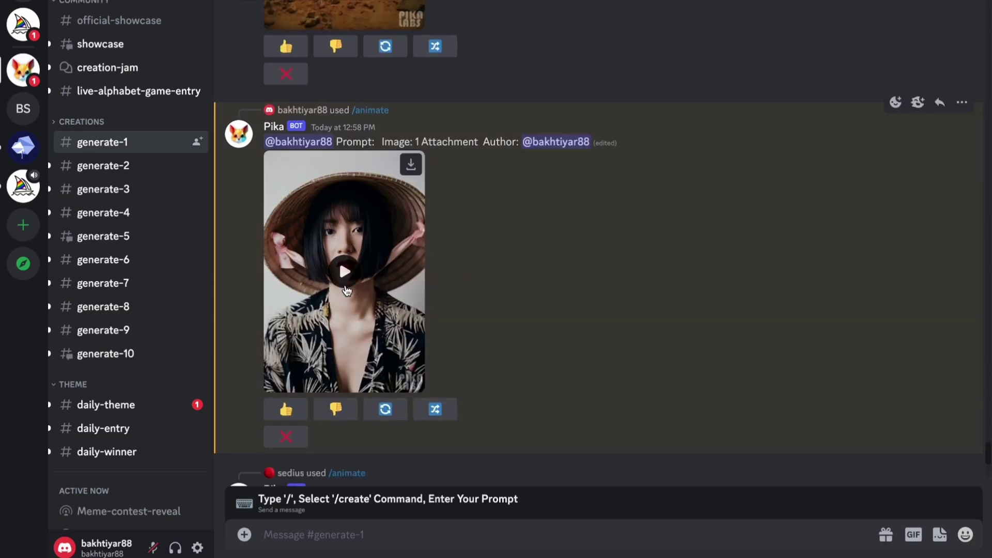
left_click(345, 285)
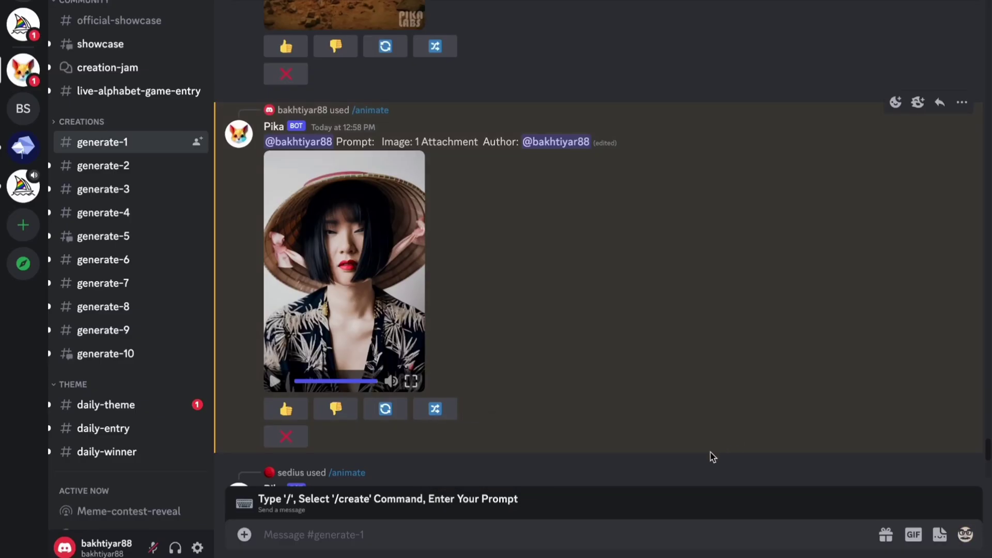
- Start an /animate command with pexels-anna-tarazevich-4927361.jpg attached
left_click(627, 530)
type("/")
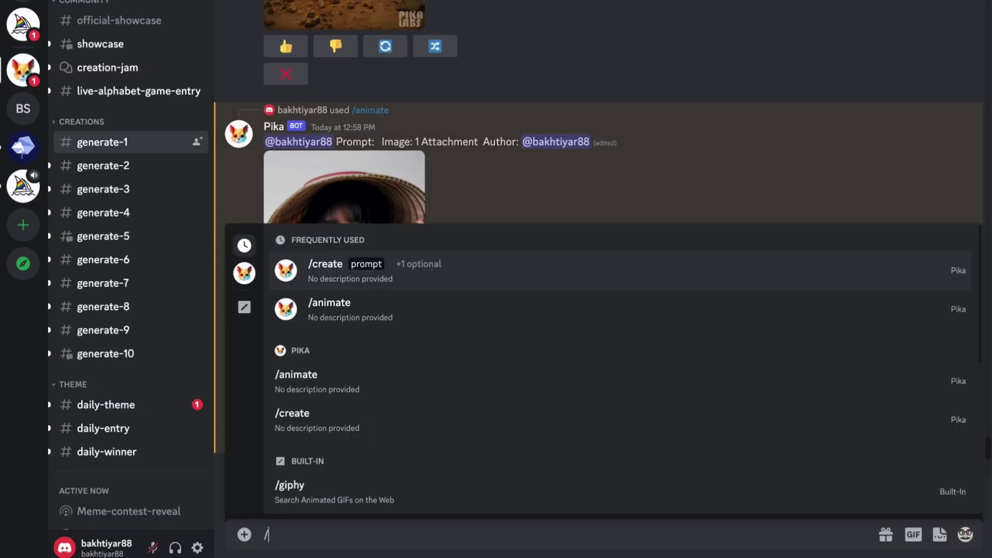
key("Down")
key("Return")
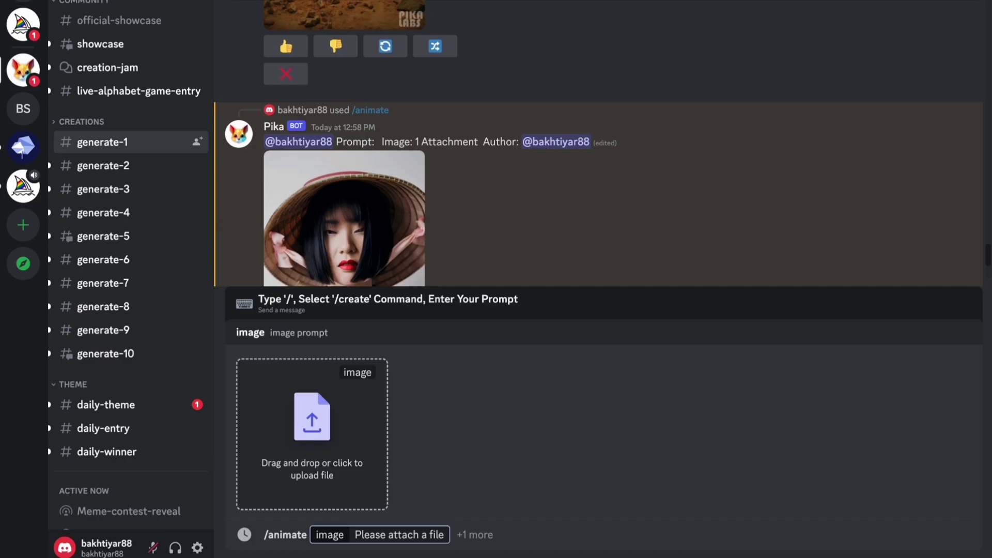
left_click(256, 454)
scroll(370, 169, "down", 10)
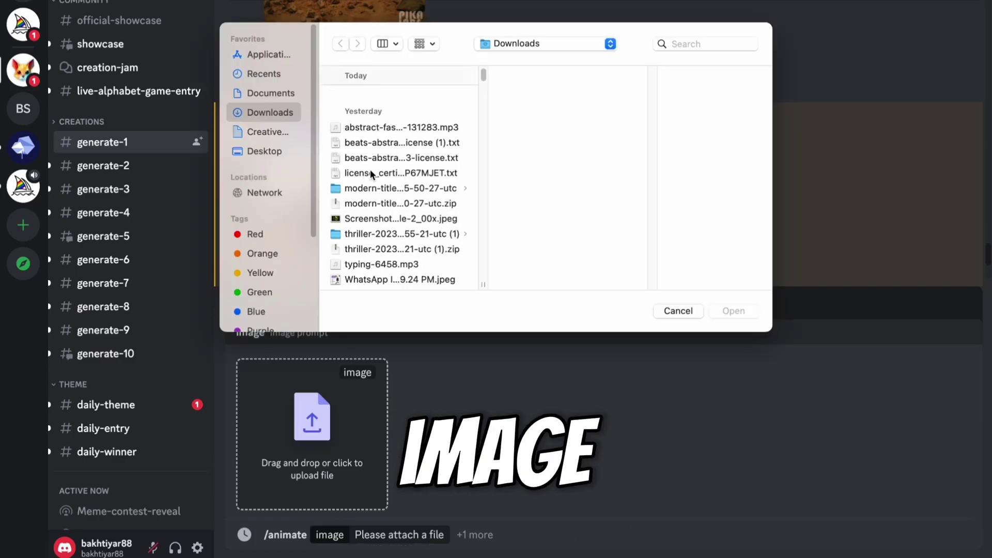
scroll(390, 213, "down", 10)
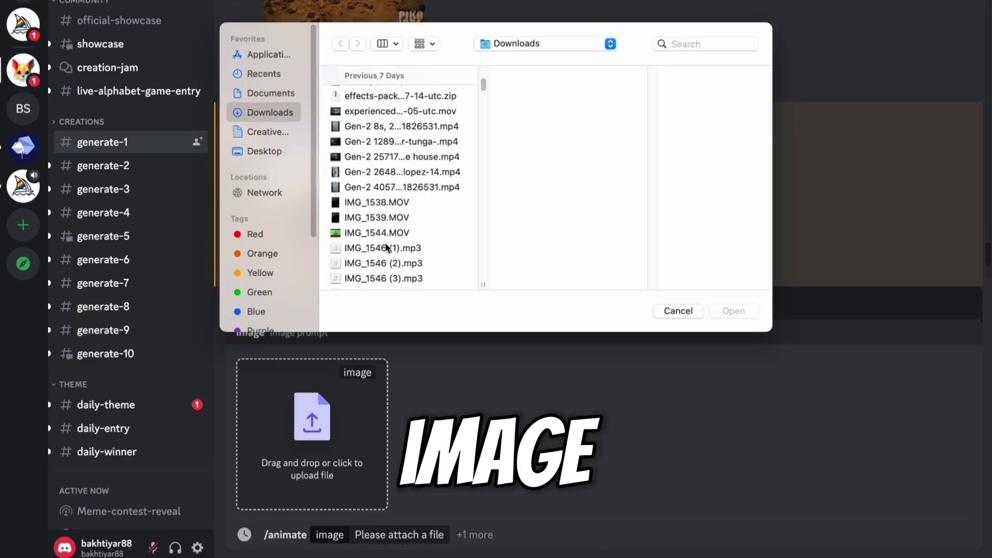
left_click(394, 215)
key("p")
key("Return")
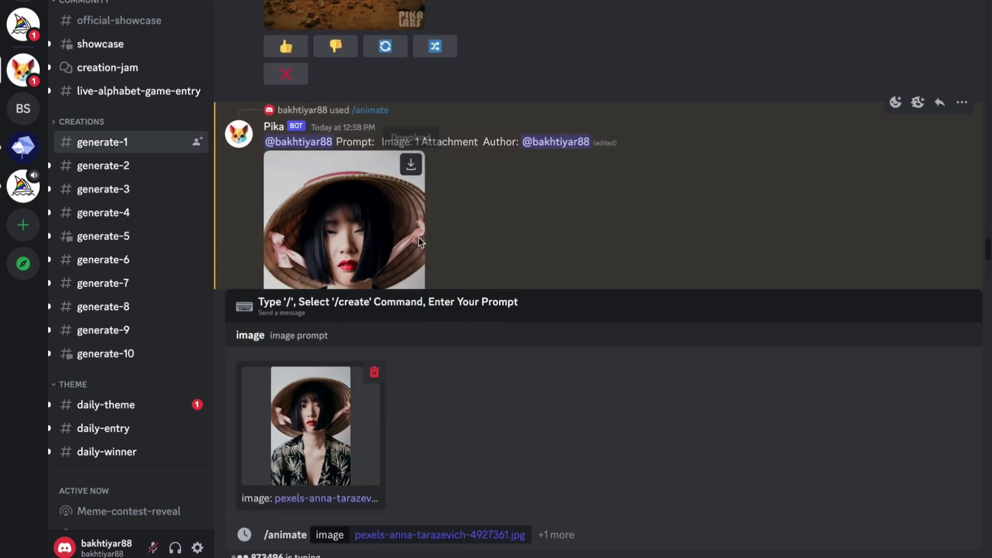
- Add the prompt 'night mode' and send the animate request to Pika
left_click(542, 533)
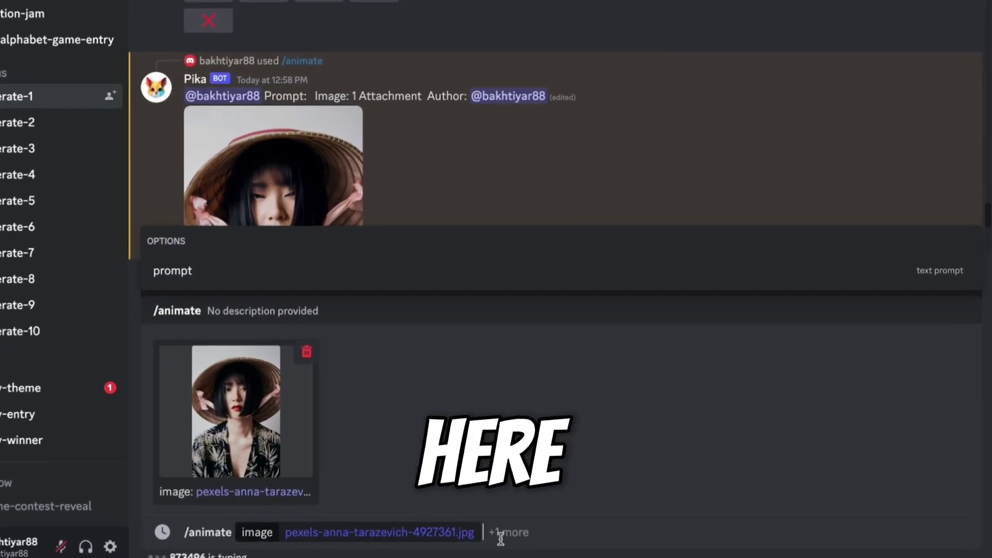
type("p")
key("Tab")
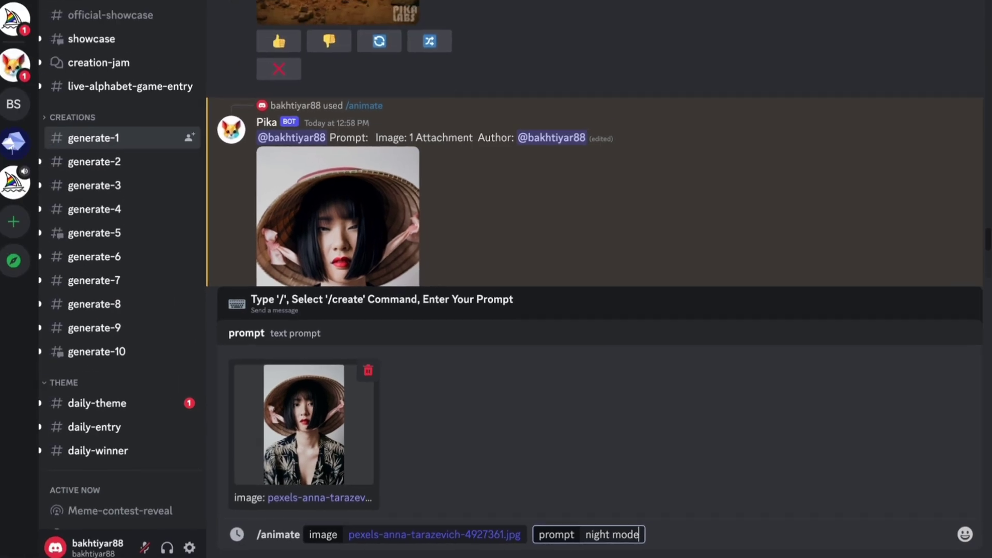
key("Return")
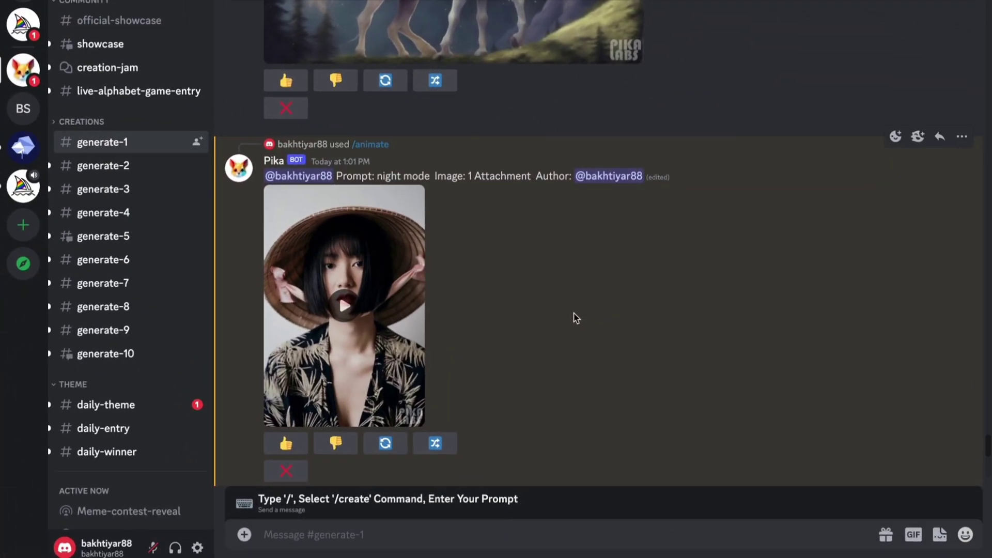
- Play Pika's completed 'night mode' animation of the straw-hat portrait
scroll(548, 312, "down", 1)
left_click(360, 278)
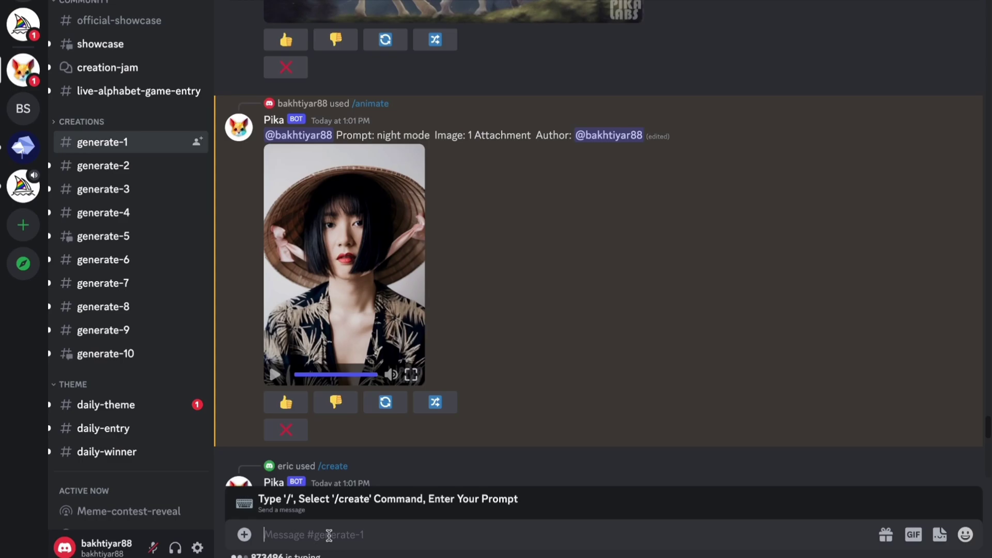
- Send an /animate request with the Ormara-Beach-Resort photo and no text prompt
type("/")
key("Return")
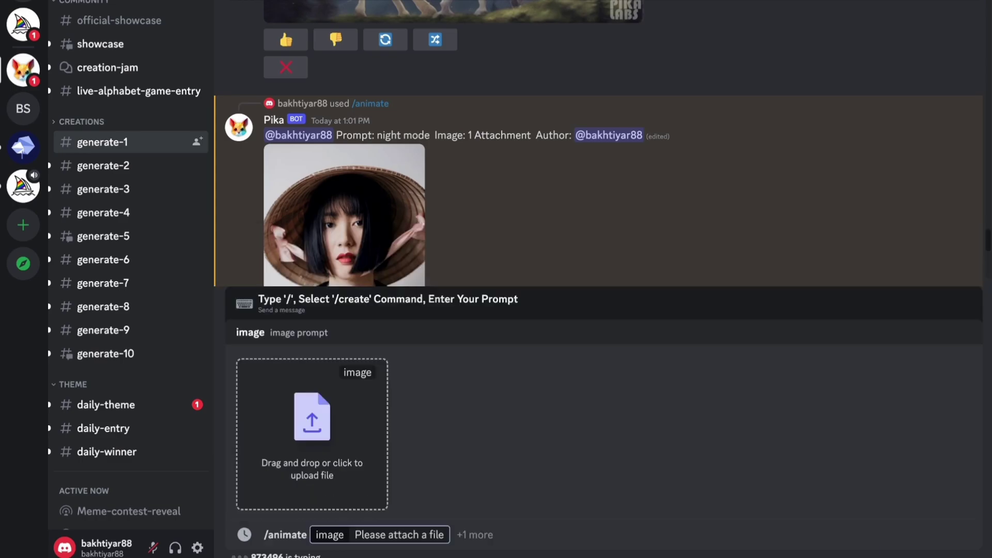
left_click(360, 468)
scroll(403, 196, "down", 10)
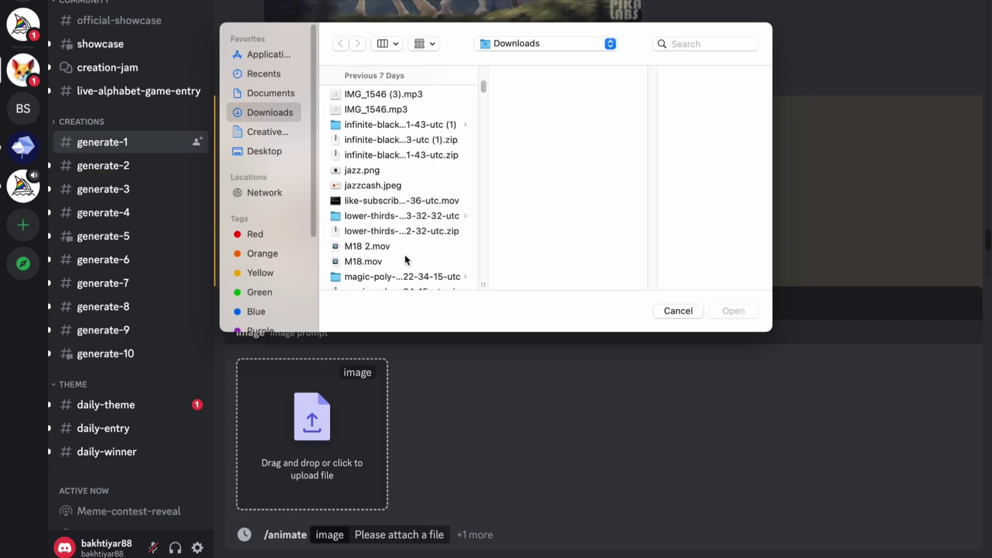
double_click(393, 258)
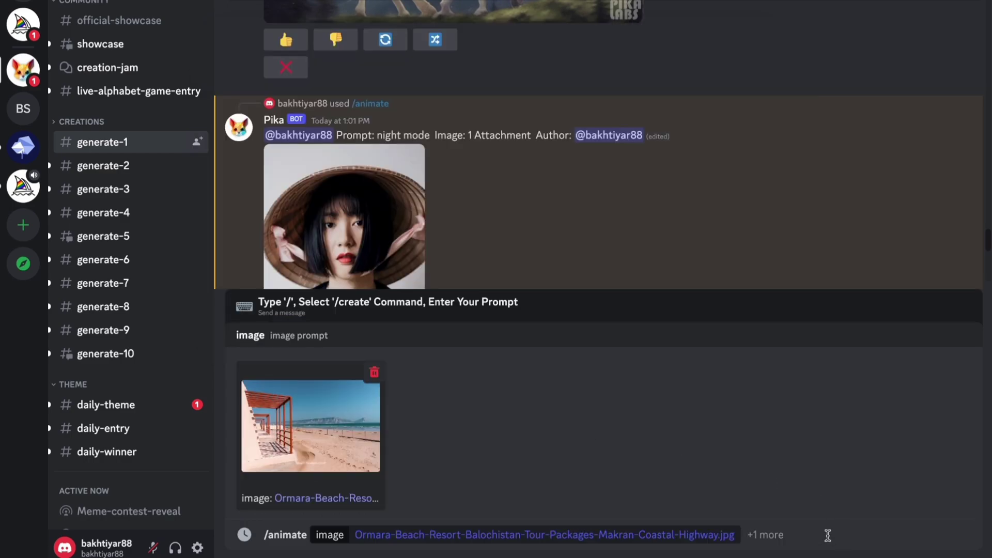
left_click(827, 536)
key("Return")
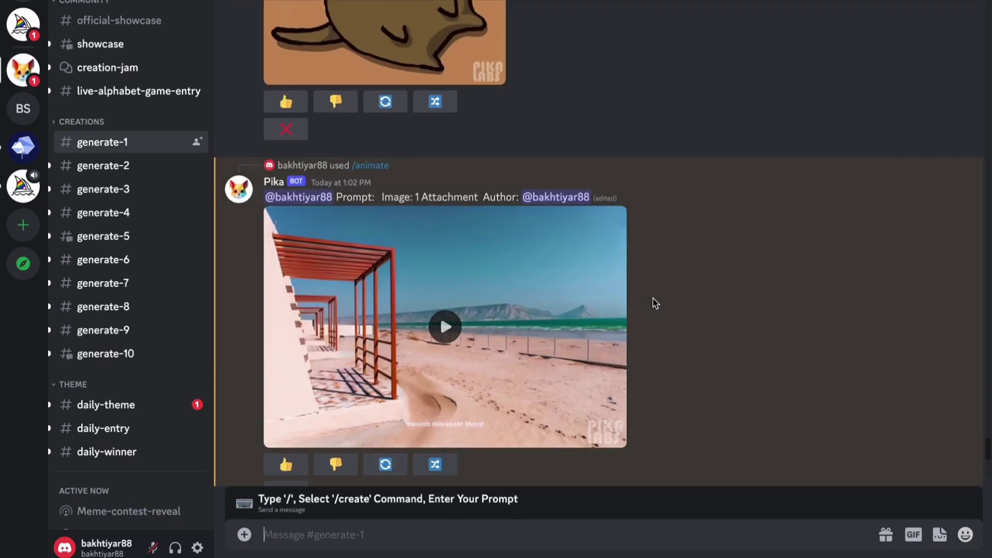
scroll(655, 303, "down", 1)
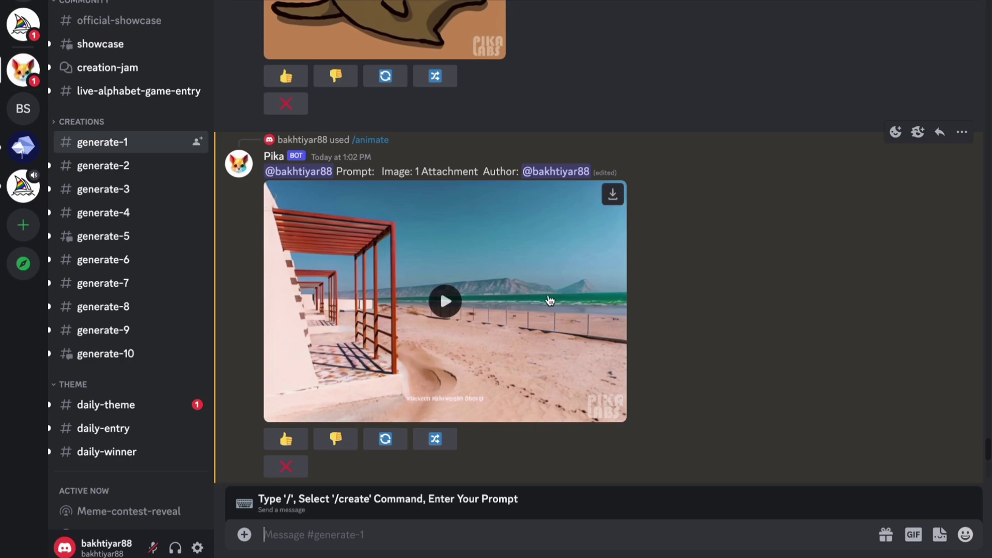
- Watch the 3-second Ormara beach animation full screen, replaying it, then exit full screen
left_click(444, 303)
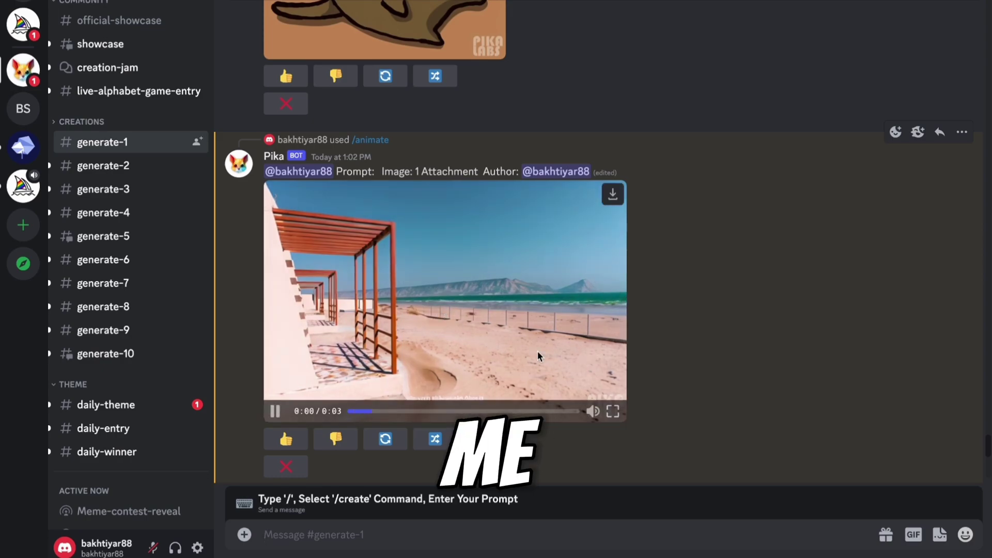
left_click(610, 409)
left_click(10, 554)
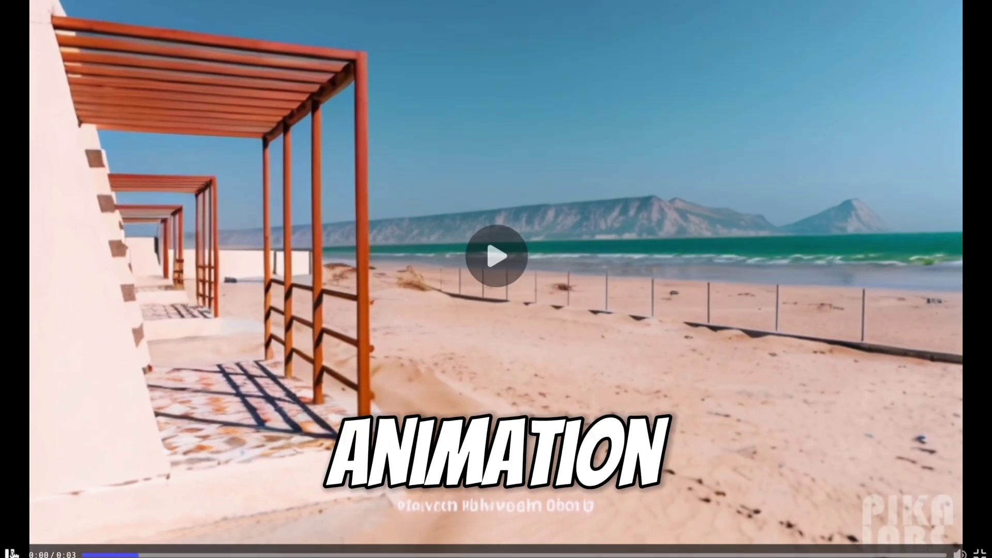
left_click(11, 553)
left_click(10, 553)
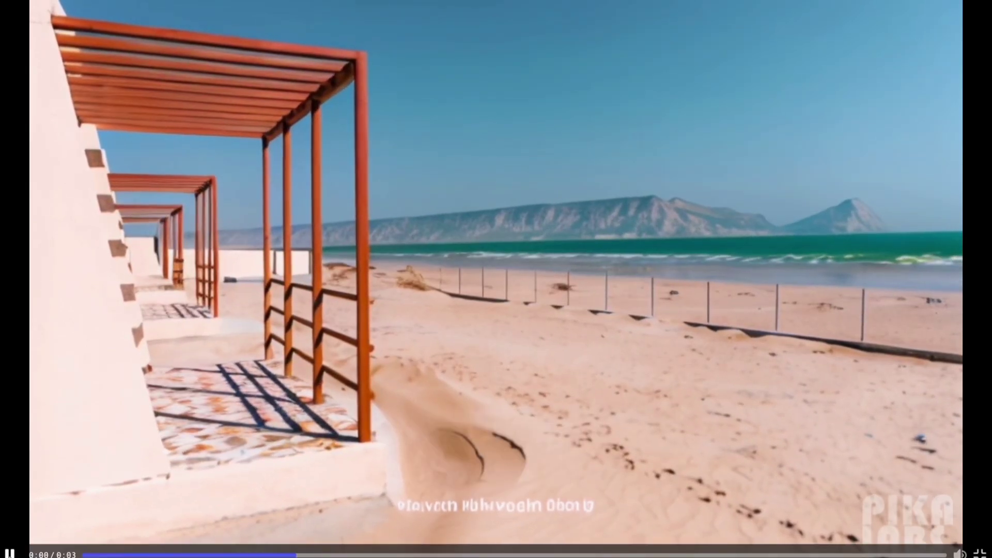
left_click(9, 554)
key("Escape")
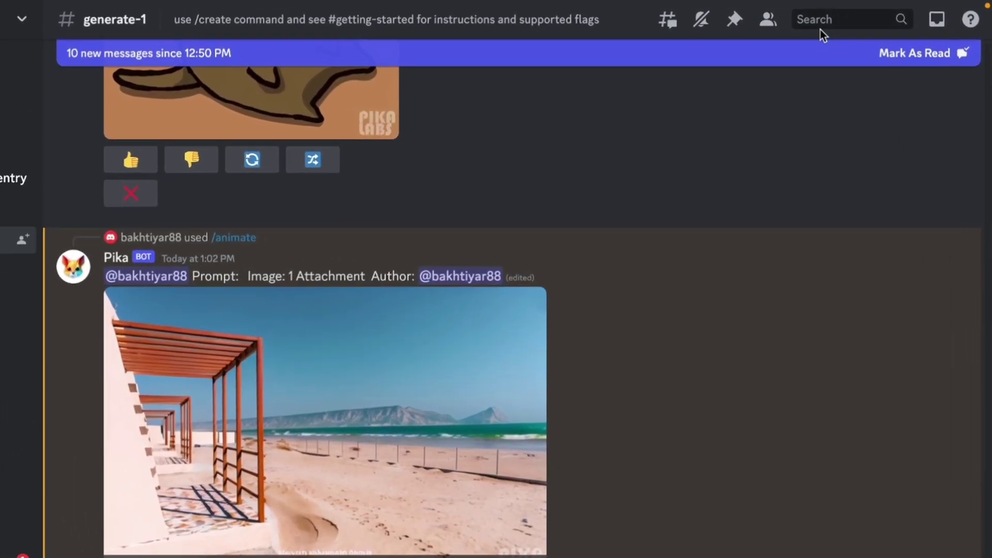
- Search for messages mentioning your own username using the 'mentions: user' filter
left_click(841, 15)
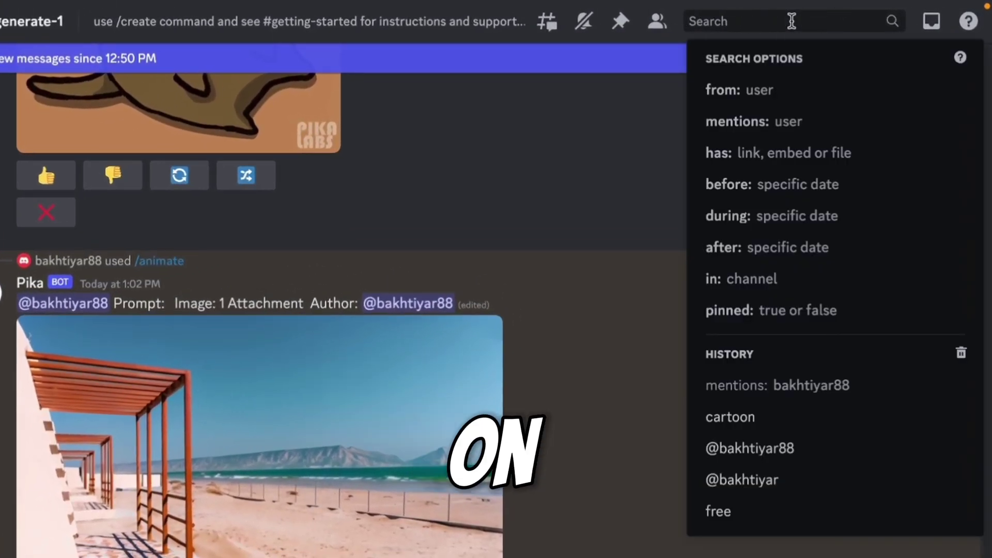
left_click(764, 120)
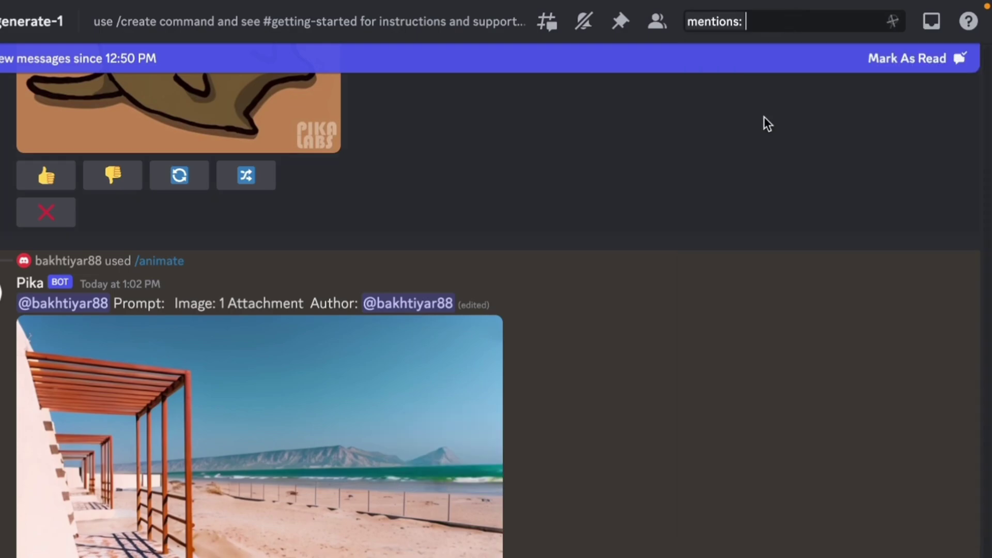
type("bakht")
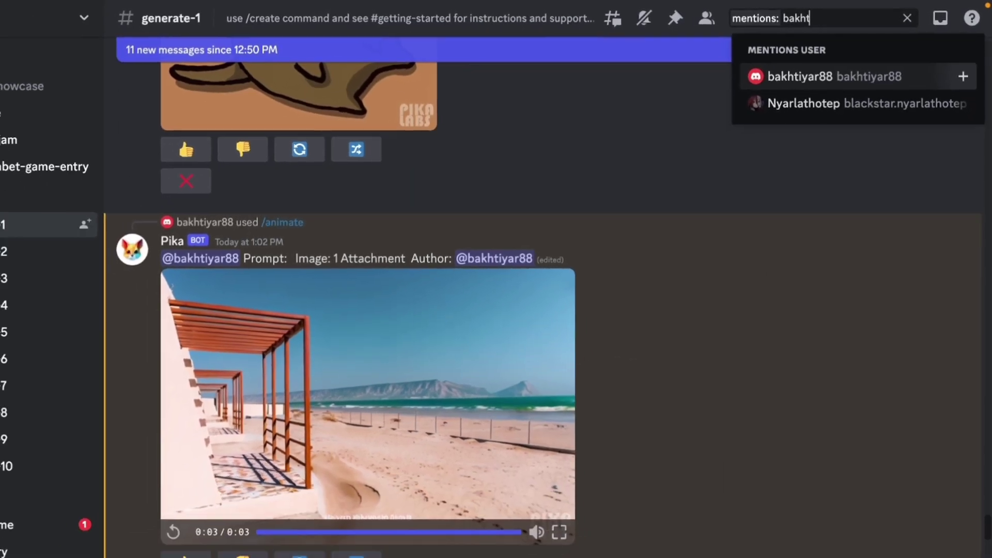
key("Return")
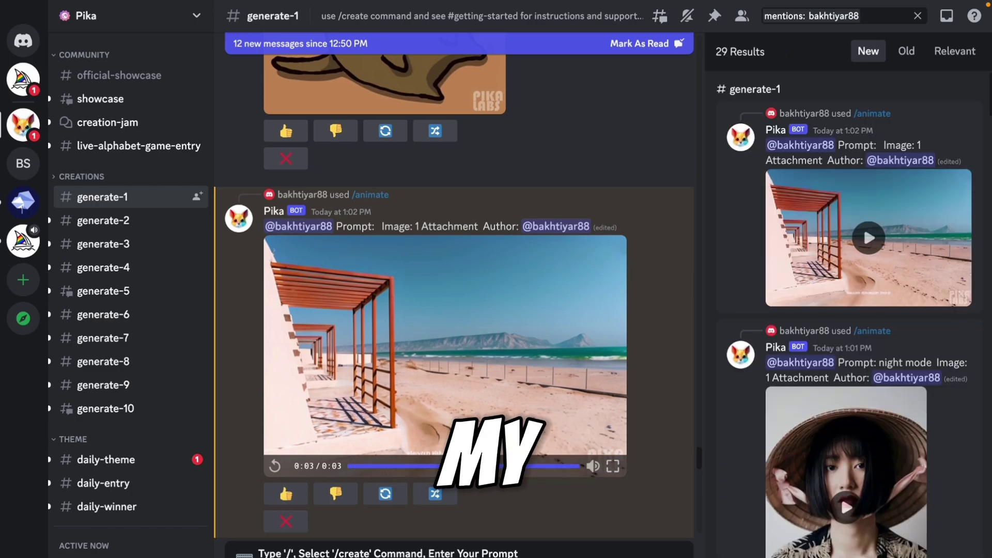
- Browse the 29 mention results and play the birds cartoon video
scroll(880, 330, "down", 5)
scroll(880, 329, "down", 10)
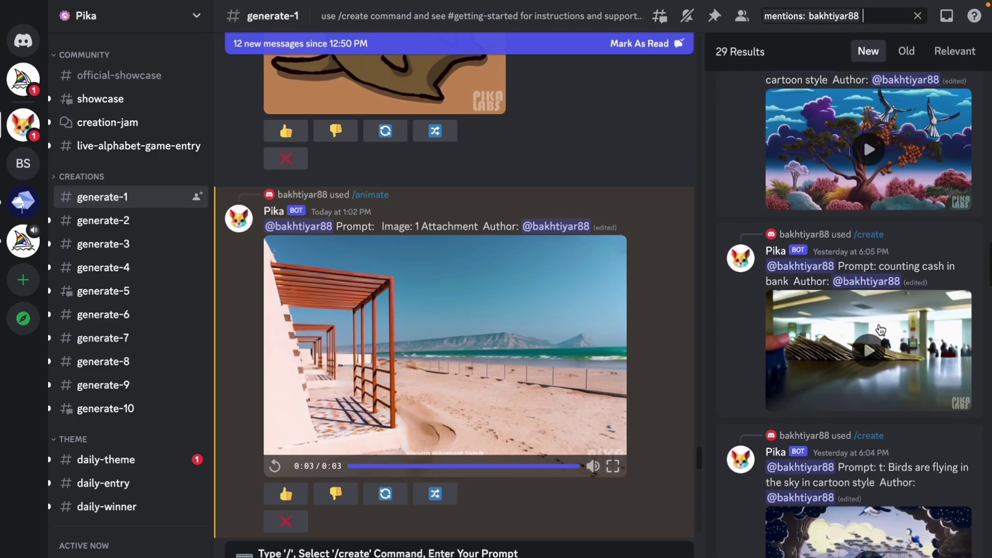
scroll(880, 329, "up", 8)
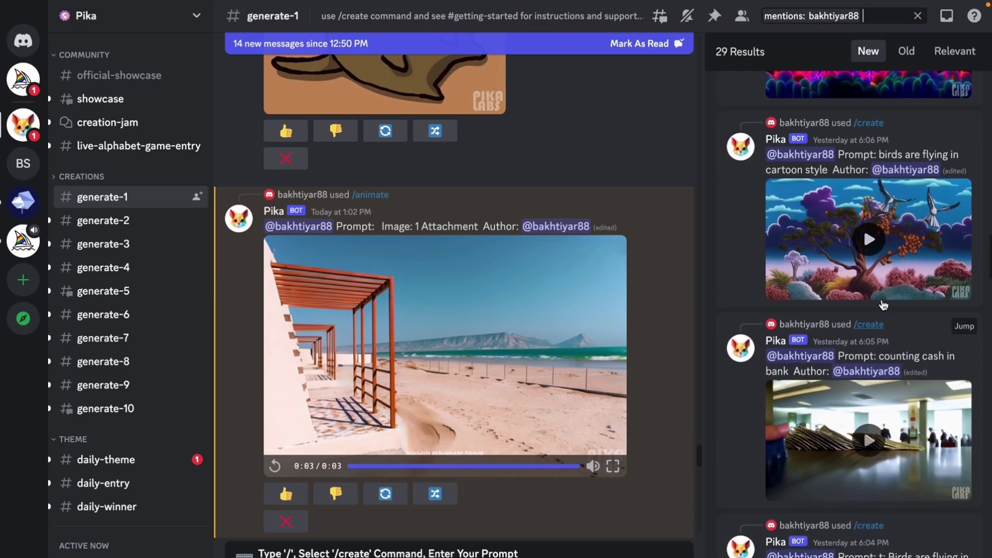
left_click(882, 236)
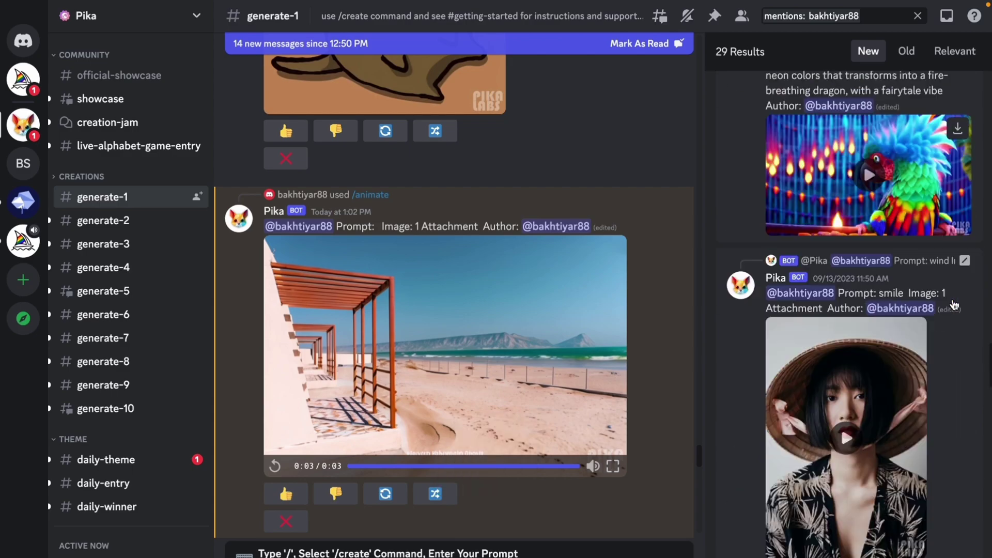
scroll(954, 305, "down", 5)
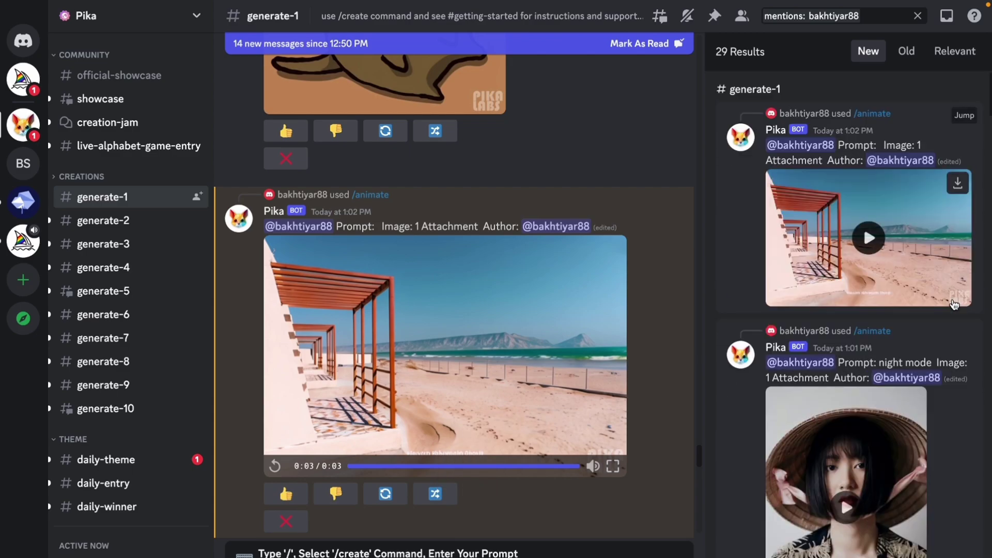